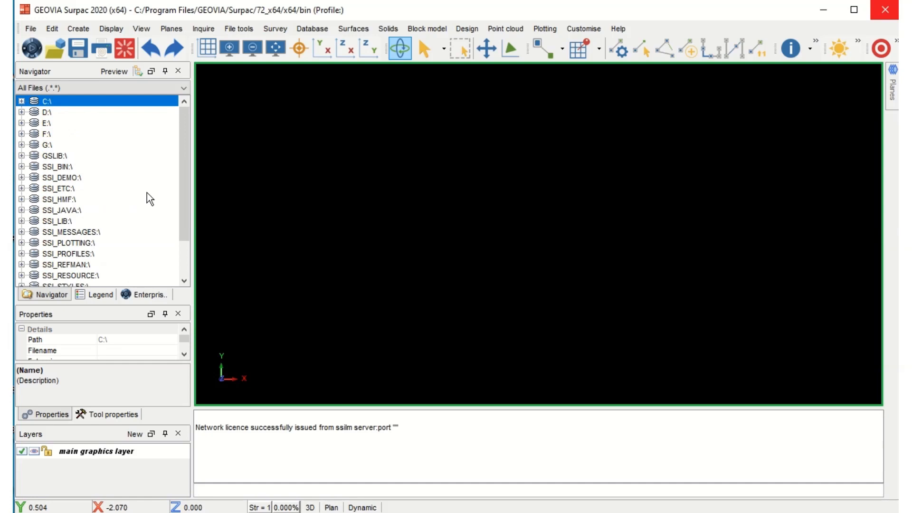
# Step: Set the surpac files folder on drive D as the work directory
pyautogui.click(22, 113)
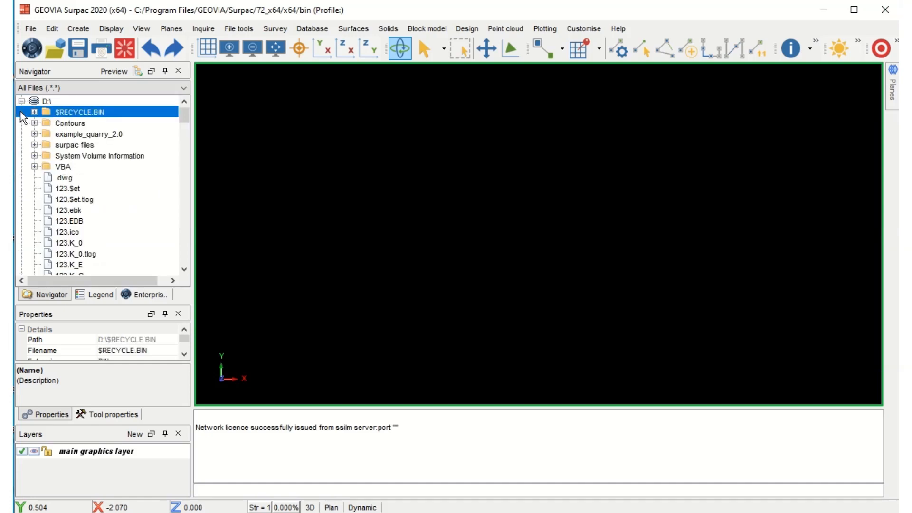
pyautogui.rightClick(77, 146)
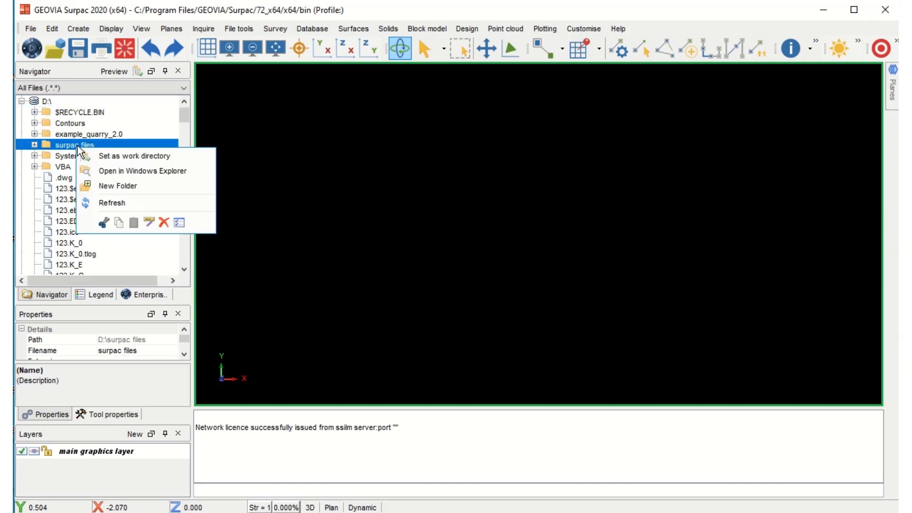
pyautogui.click(130, 158)
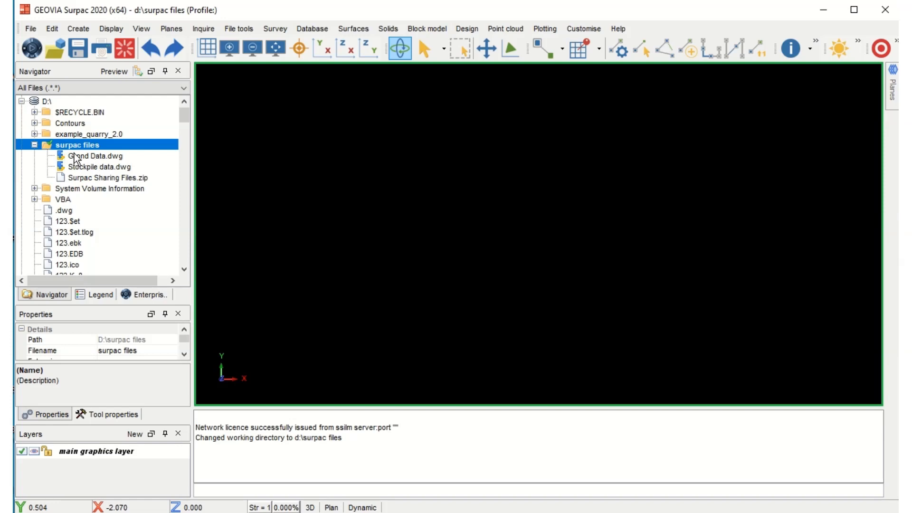
# Step: Load Grond Data.dwg into the graphics area and view its points in 3D
pyautogui.moveTo(75, 156)
pyautogui.mouseDown()
pyautogui.moveTo(270, 128)
pyautogui.moveTo(376, 163)
pyautogui.moveTo(475, 220)
pyautogui.mouseUp()
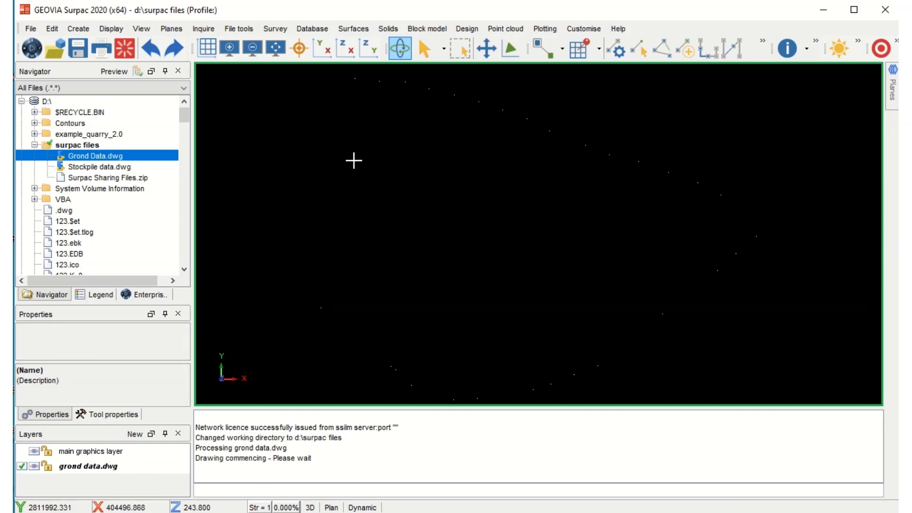
pyautogui.scroll(-3, 410, 188)
pyautogui.scroll(3, 422, 131)
pyautogui.scroll(-2, 420, 126)
pyautogui.scroll(-3, 635, 279)
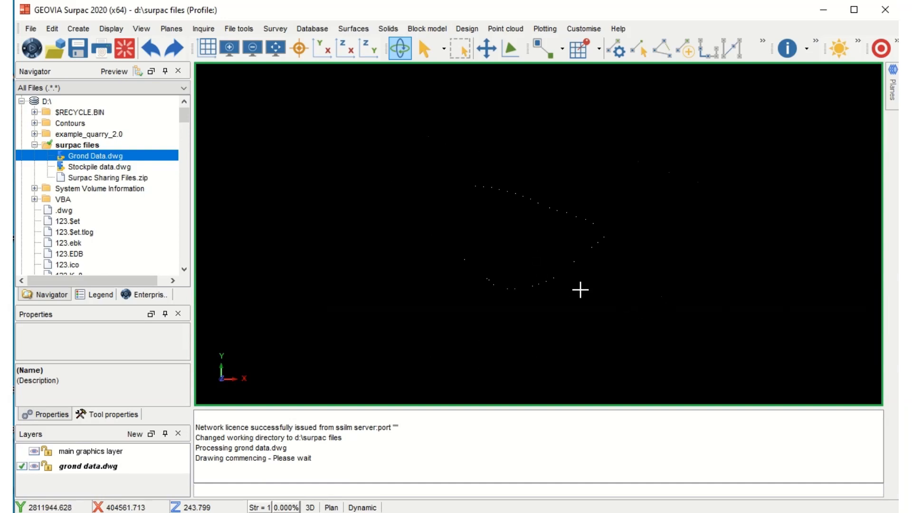
pyautogui.moveTo(643, 326); pyautogui.dragTo(677, 297)
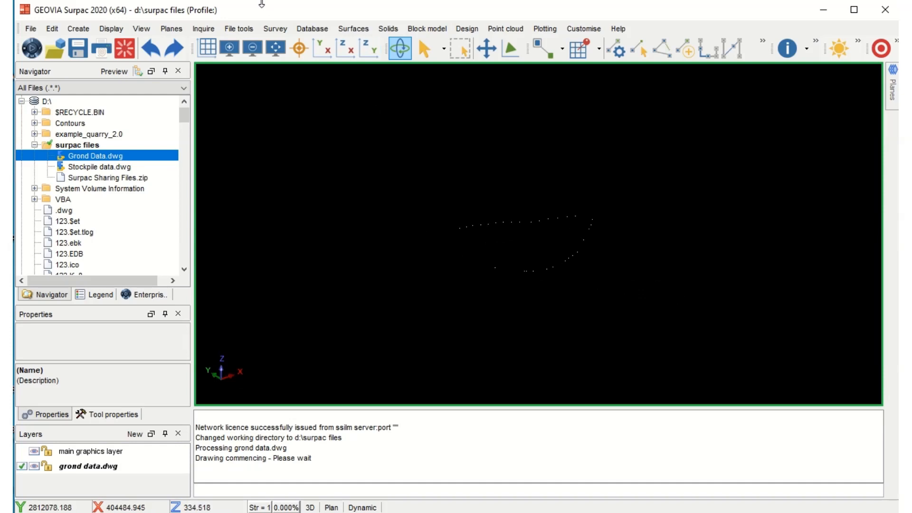
# Step: Create a DTM from the ground data layer on the XY plane with object ID 1 and the breakline test enabled
pyautogui.click(354, 30)
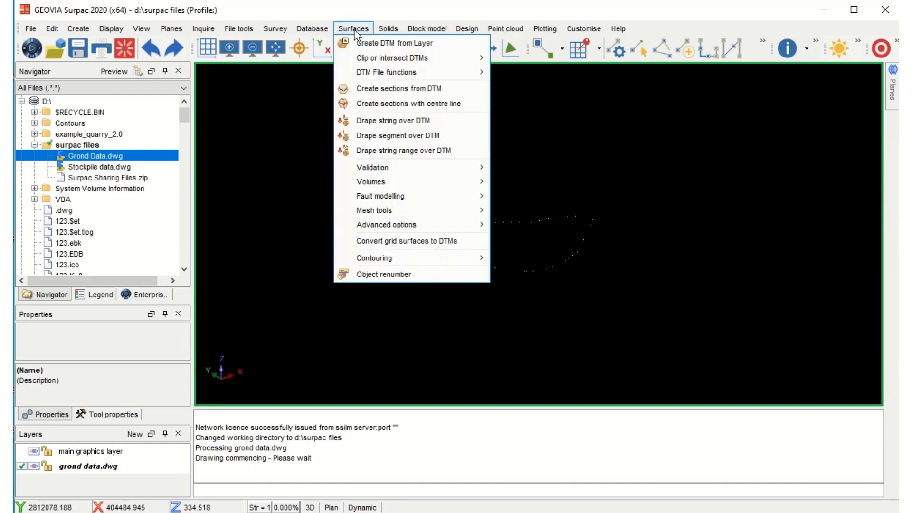
pyautogui.click(426, 44)
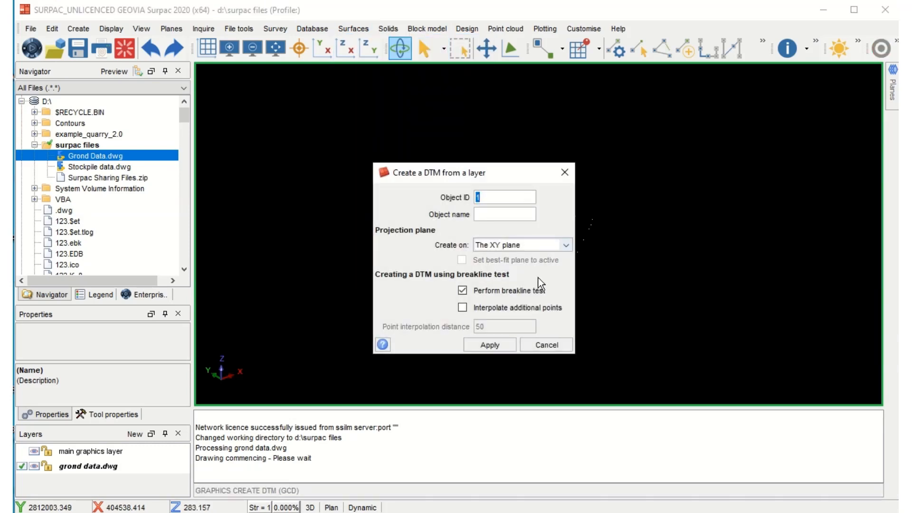
pyautogui.click(489, 344)
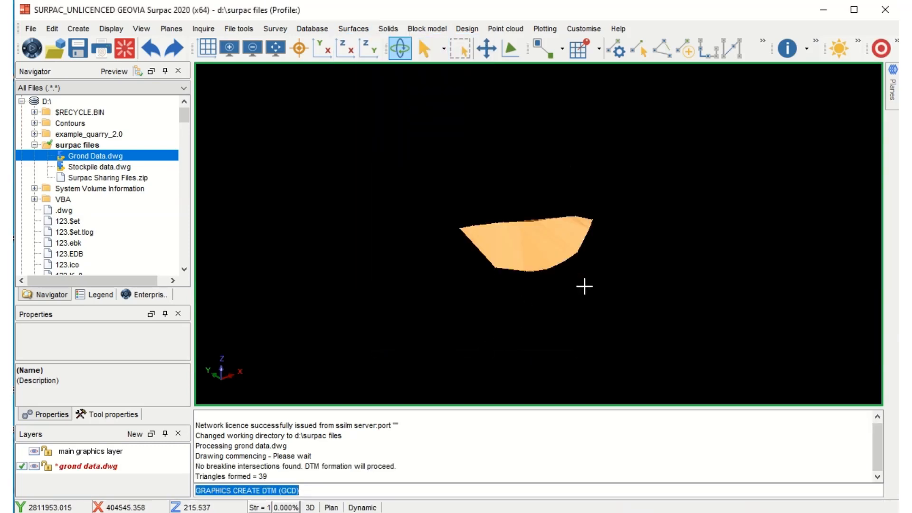
pyautogui.moveTo(585, 285)
pyautogui.mouseDown()
pyautogui.moveTo(540, 295)
pyautogui.moveTo(539, 214)
pyautogui.moveTo(594, 207)
pyautogui.moveTo(584, 235)
pyautogui.moveTo(723, 320)
pyautogui.moveTo(704, 290)
pyautogui.moveTo(697, 313)
pyautogui.mouseUp()
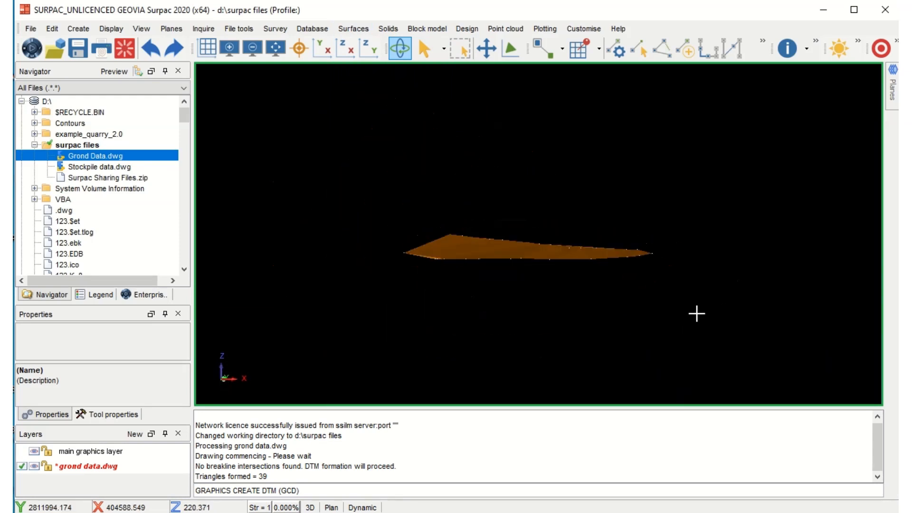
# Step: Save the ground surface as binary Surpac DTM file grond data.dtm in the surpac files folder, and reset the graphics
pyautogui.click(78, 48)
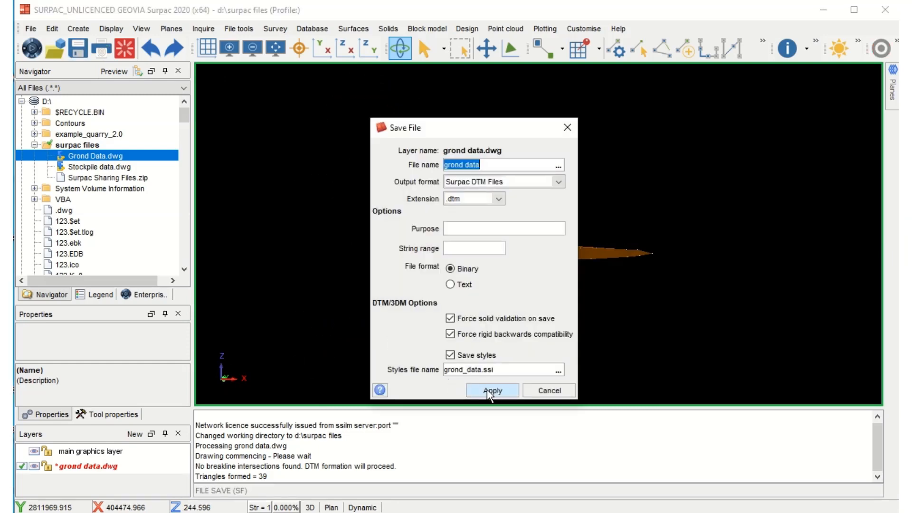
pyautogui.click(558, 165)
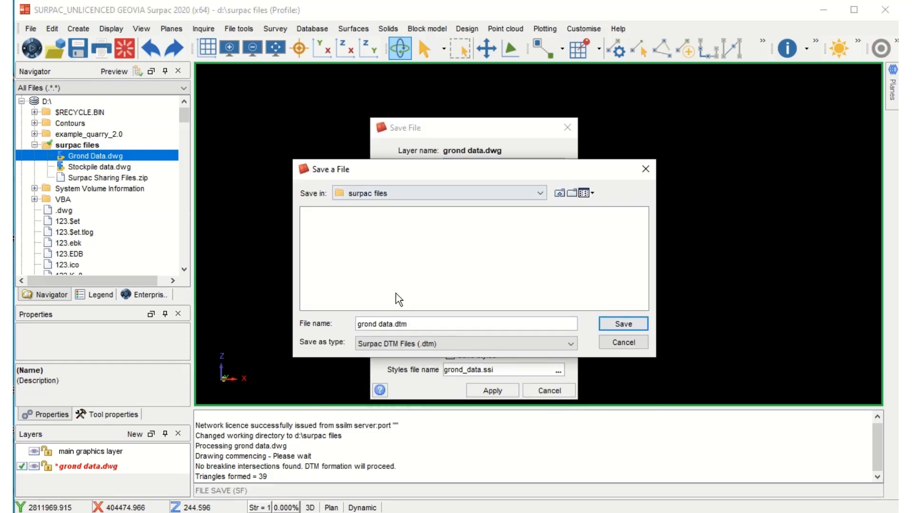
pyautogui.click(622, 325)
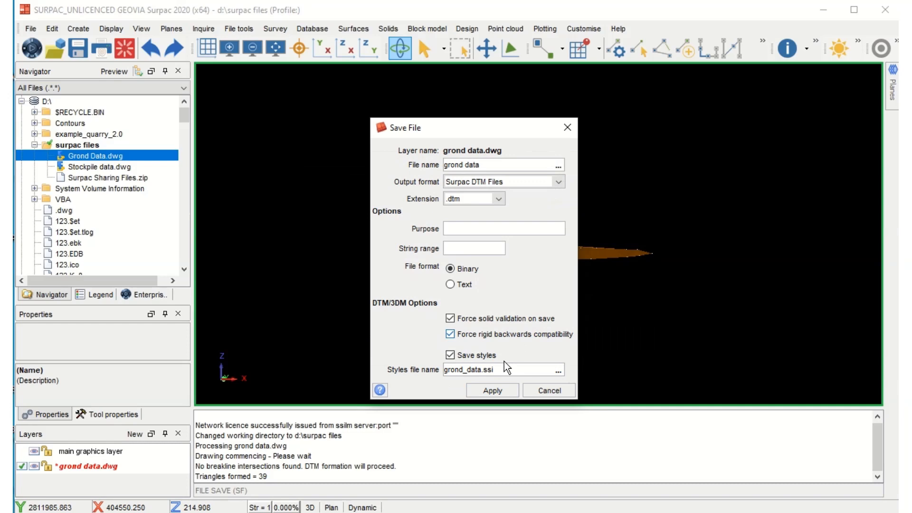
pyautogui.click(489, 395)
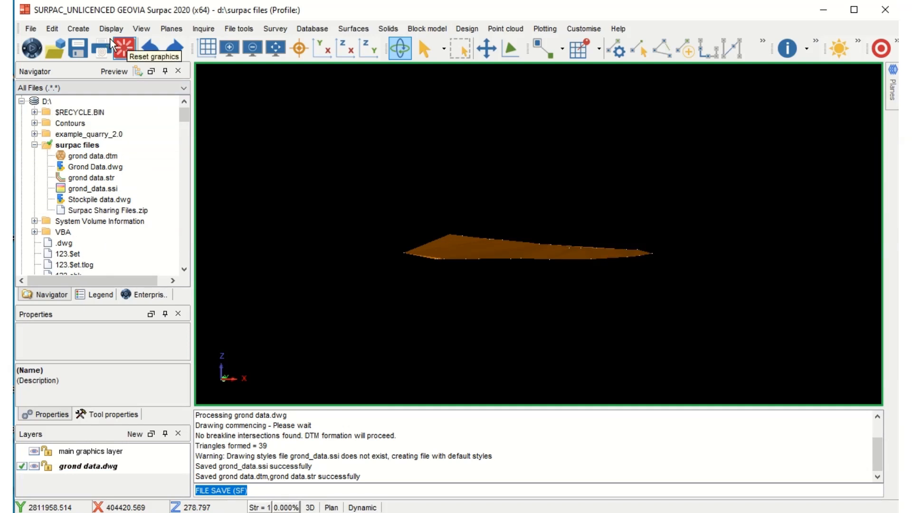
pyautogui.click(124, 48)
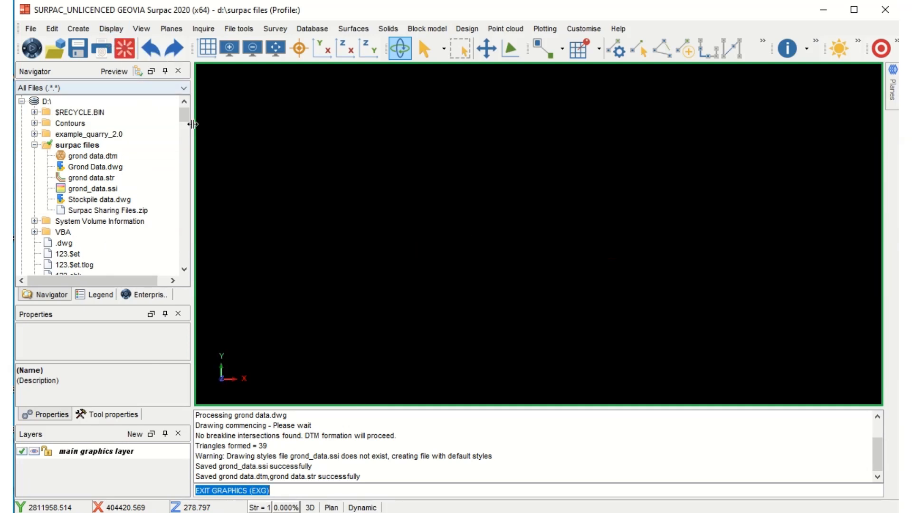
# Step: Load Stockpile data.dwg into the empty graphics area and view its points in 3D
pyautogui.click(78, 200)
pyautogui.moveTo(76, 198)
pyautogui.mouseDown()
pyautogui.moveTo(131, 201)
pyautogui.moveTo(236, 143)
pyautogui.moveTo(353, 164)
pyautogui.moveTo(402, 207)
pyautogui.moveTo(395, 190)
pyautogui.mouseUp()
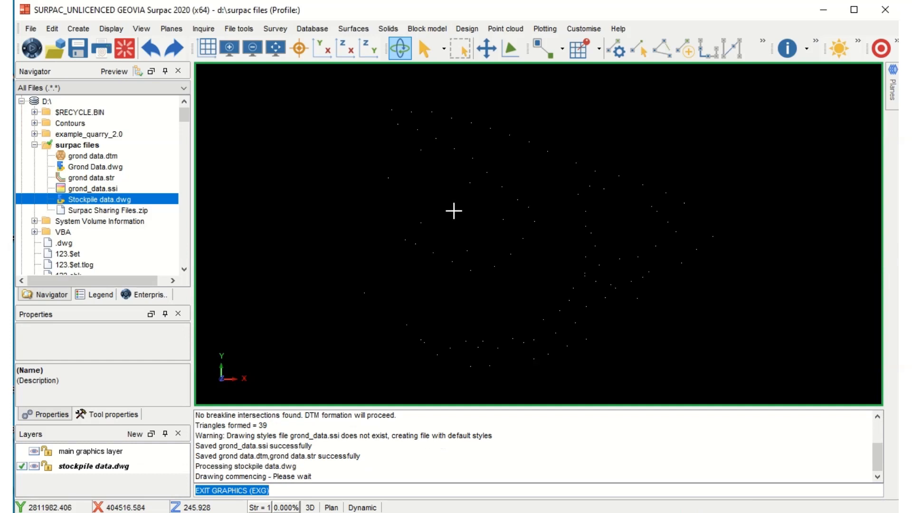
pyautogui.moveTo(678, 312); pyautogui.dragTo(541, 260)
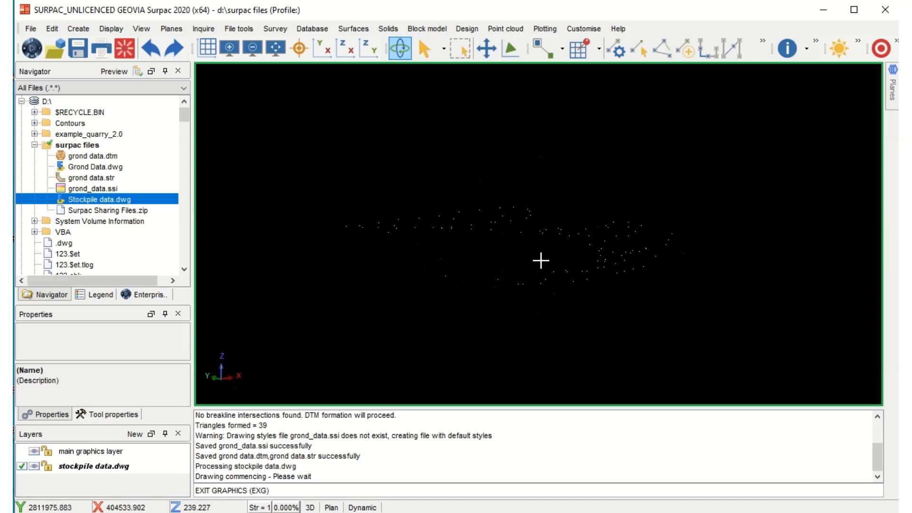
# Step: Create a DTM from the stockpile data layer on the XY plane with object ID 1 and the breakline test enabled
pyautogui.click(284, 29)
pyautogui.click(285, 30)
pyautogui.click(359, 29)
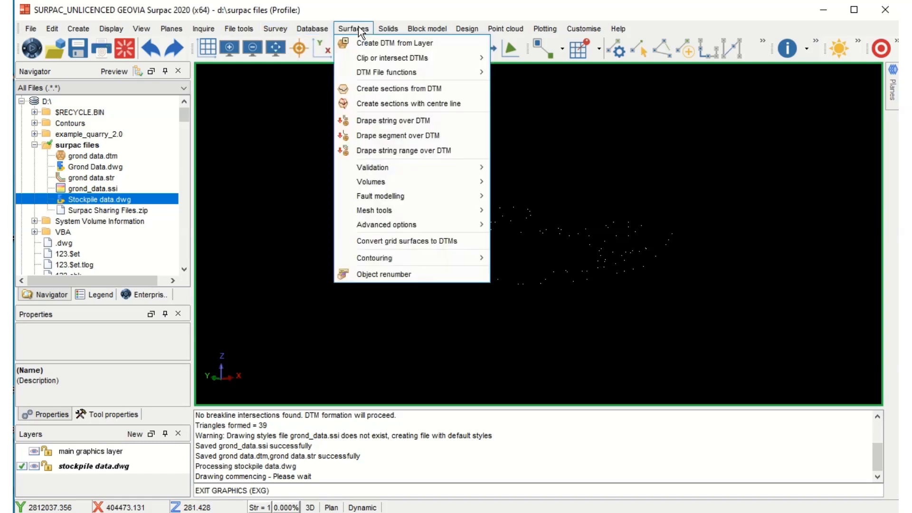
pyautogui.click(366, 43)
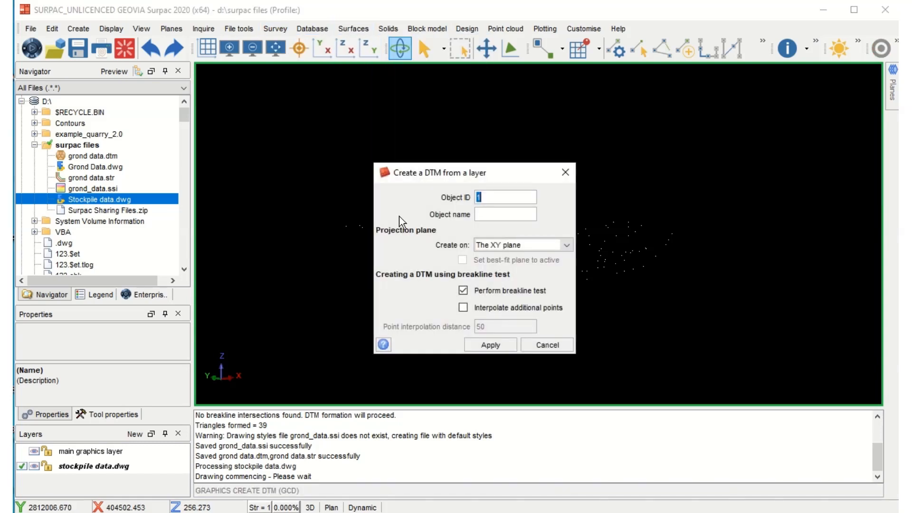
pyautogui.click(495, 343)
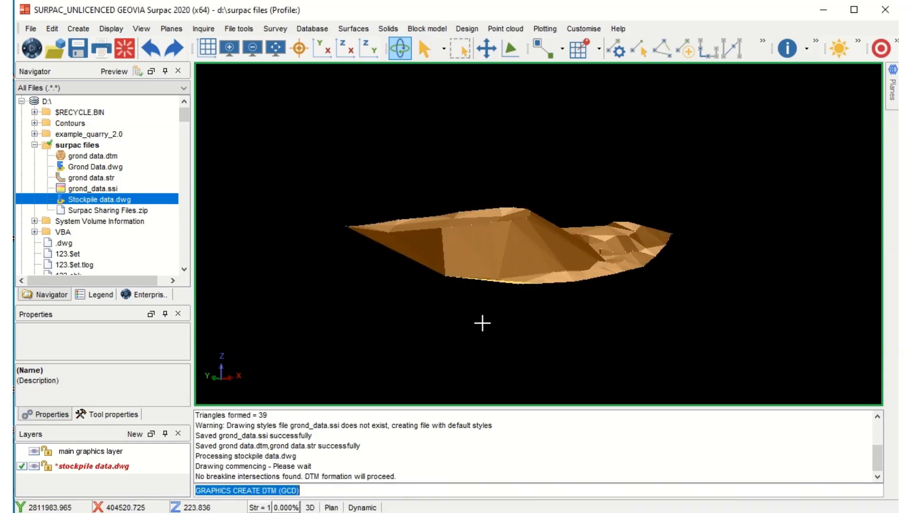
pyautogui.moveTo(540, 324); pyautogui.dragTo(624, 316)
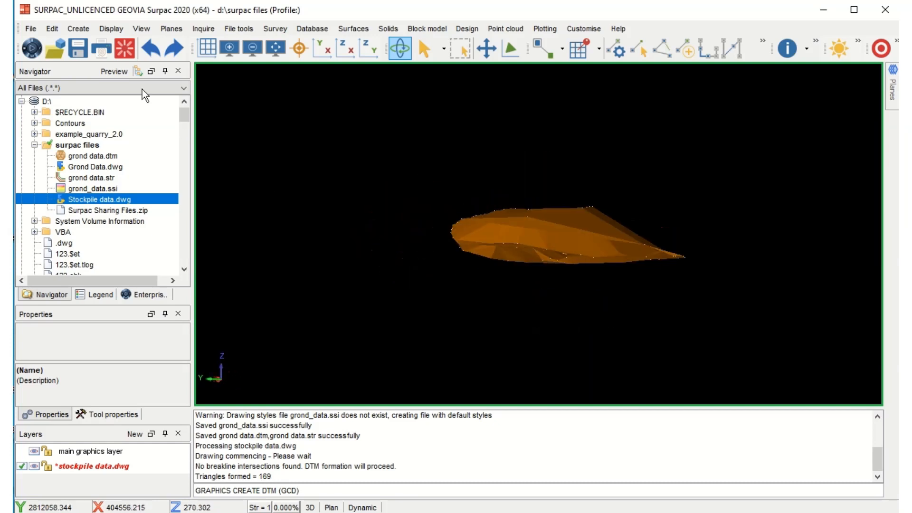
# Step: Save the stockpile surface as binary Surpac DTM file stockpile data.dtm, including its styles, and reset the graphics
pyautogui.click(81, 50)
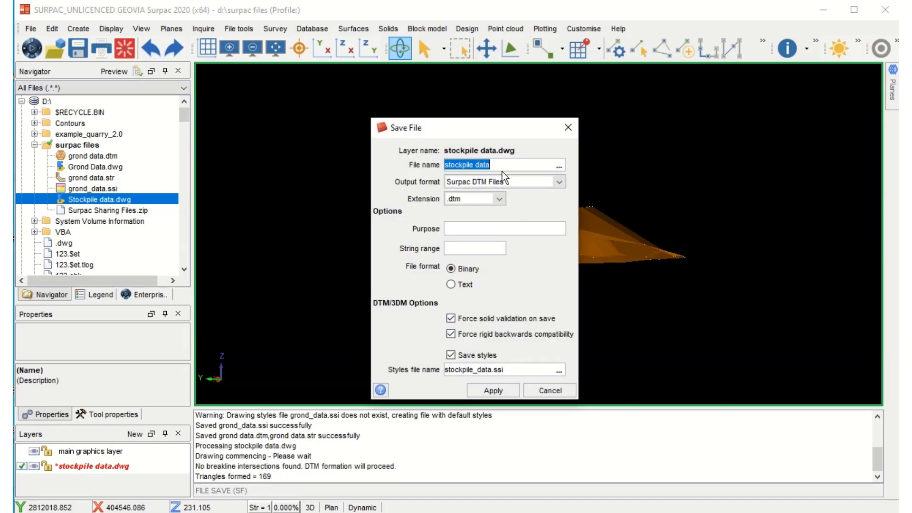
pyautogui.click(489, 390)
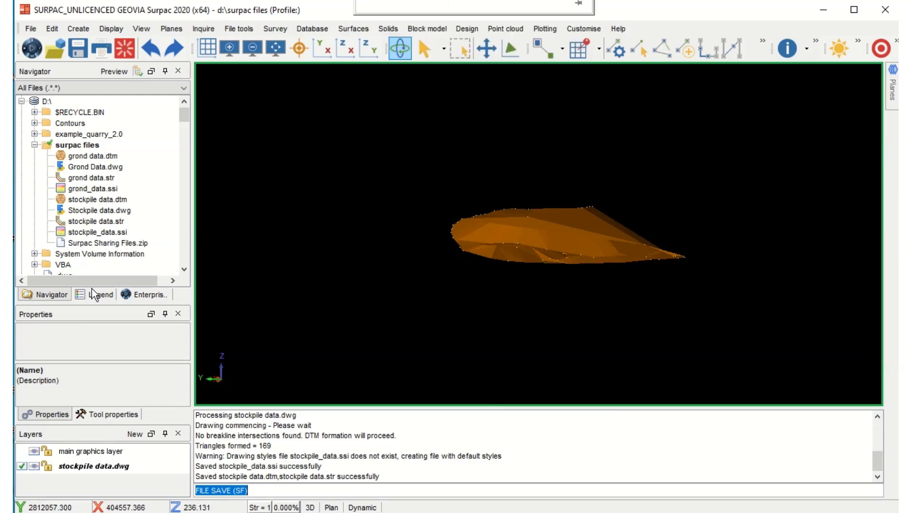
pyautogui.click(124, 48)
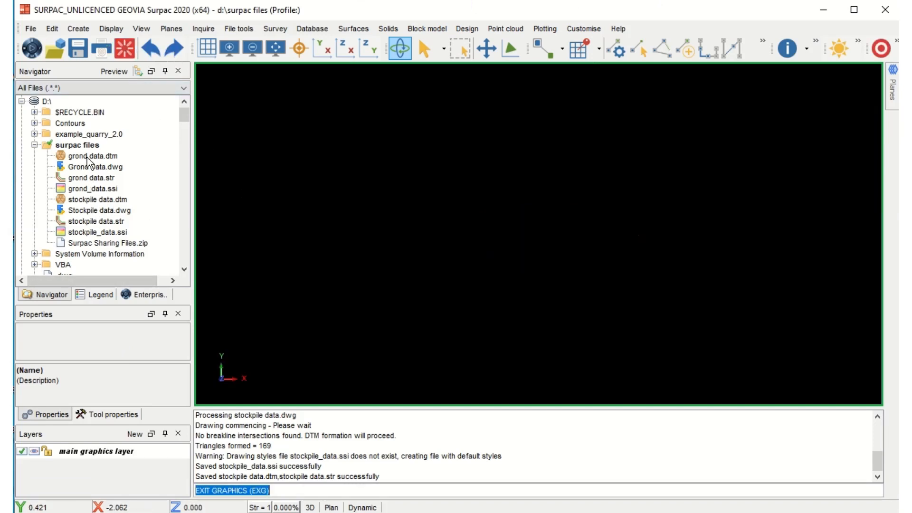
# Step: Load grond data.dtm and stockpile data.dtm together and inspect both surfaces in 3D
pyautogui.moveTo(80, 160)
pyautogui.mouseDown()
pyautogui.moveTo(143, 140)
pyautogui.moveTo(473, 185)
pyautogui.moveTo(492, 217)
pyautogui.mouseUp()
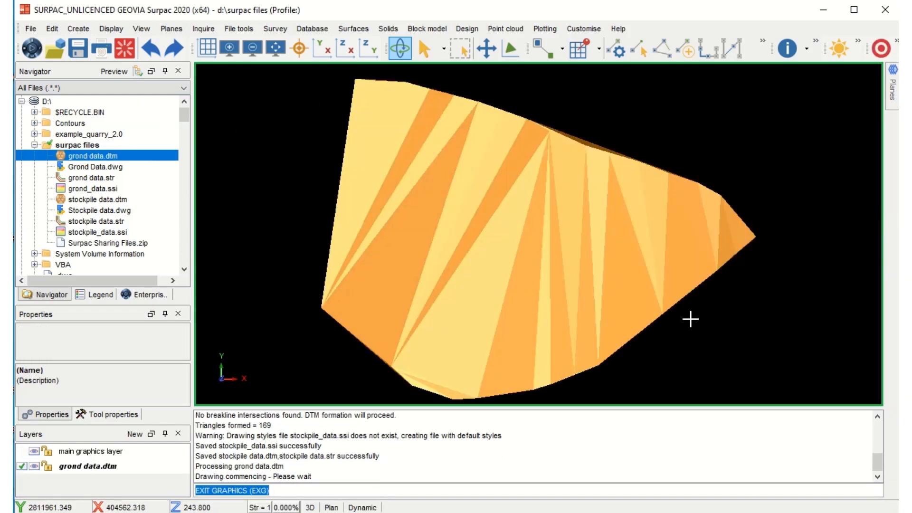
pyautogui.moveTo(690, 318); pyautogui.dragTo(712, 290)
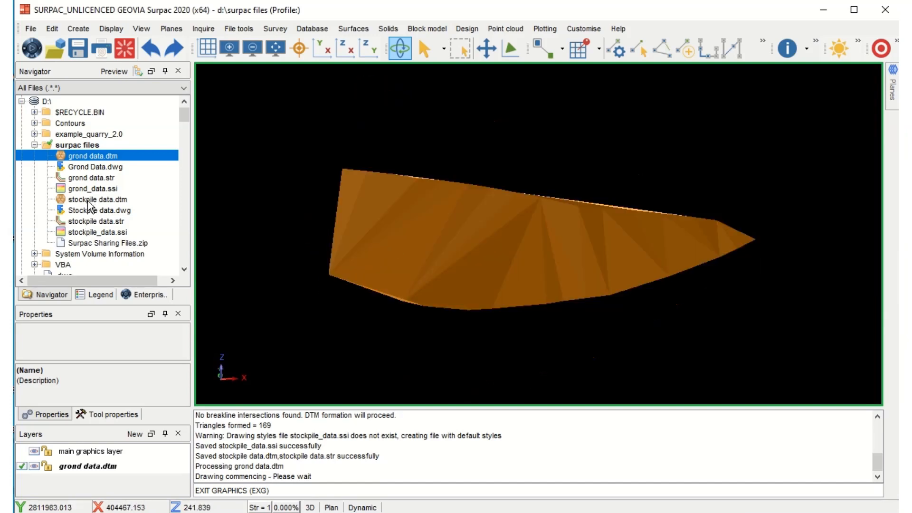
pyautogui.moveTo(88, 201); pyautogui.dragTo(409, 122)
pyautogui.moveTo(731, 304); pyautogui.dragTo(780, 258)
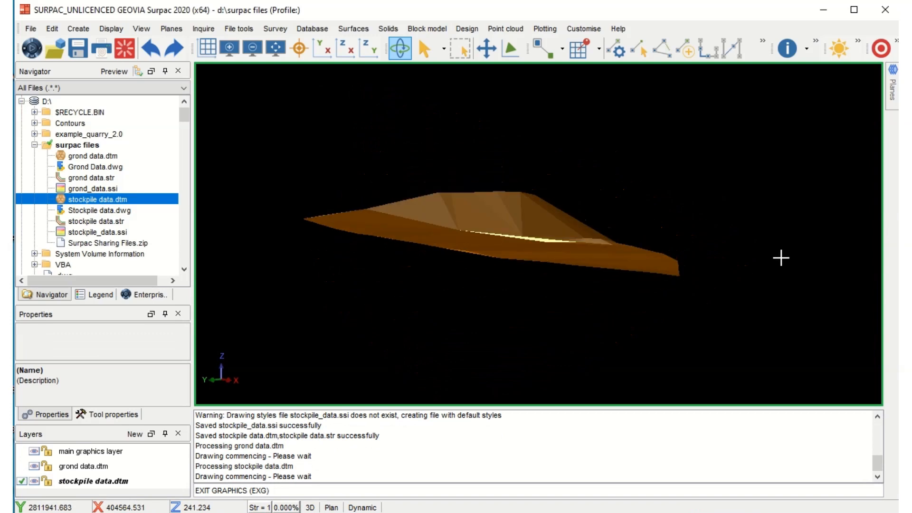
pyautogui.moveTo(556, 272); pyautogui.dragTo(505, 283)
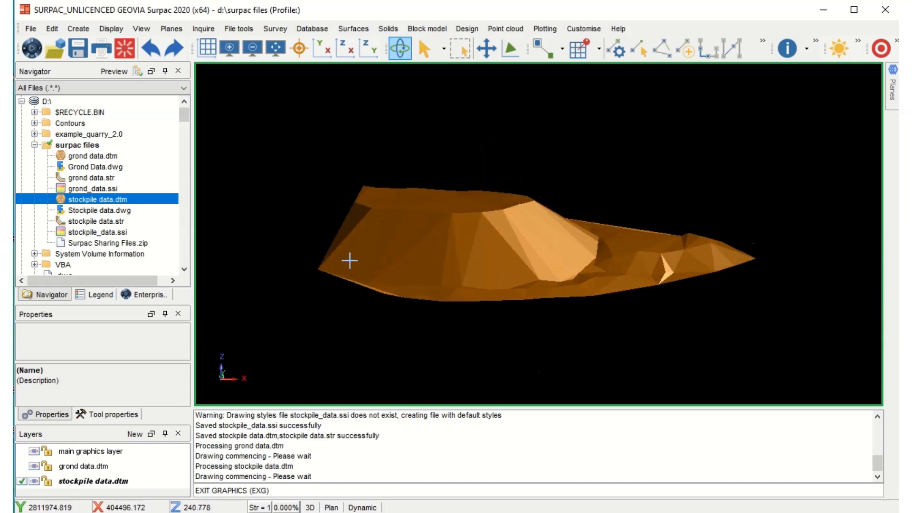
pyautogui.moveTo(362, 311); pyautogui.dragTo(448, 314)
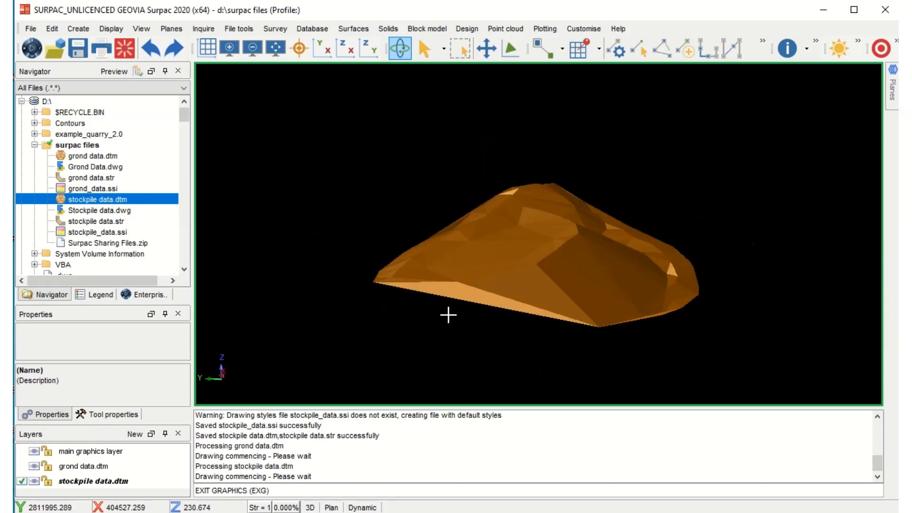
# Step: Start a net volume calculation between DTMs and set stockpile data.dtm as the first surface
pyautogui.click(351, 31)
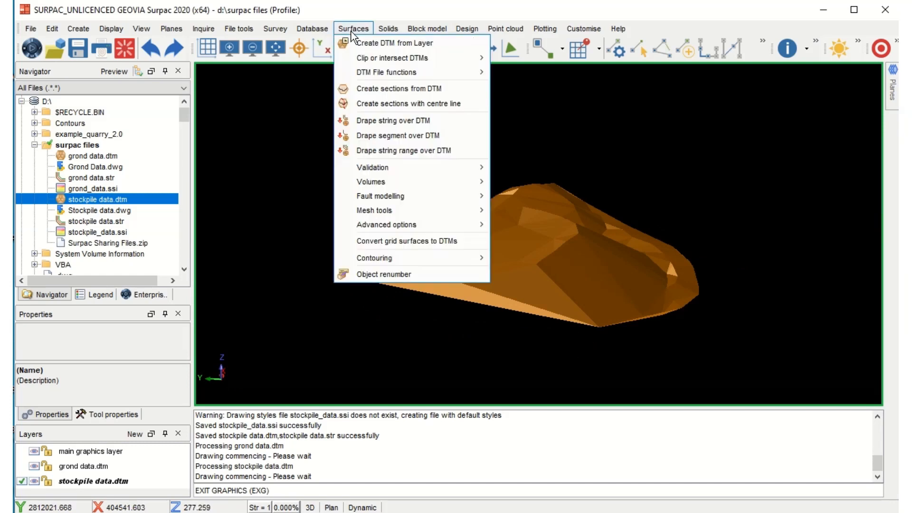
pyautogui.moveTo(371, 260)
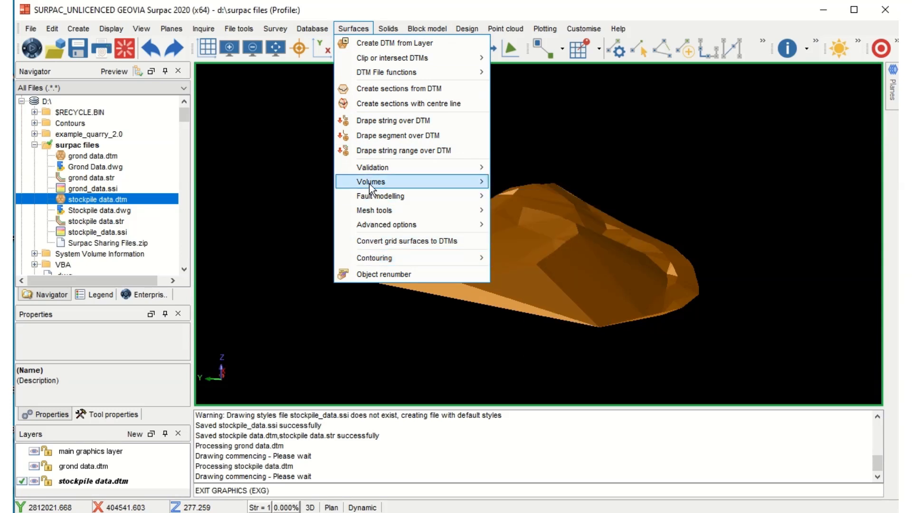
pyautogui.moveTo(371, 187)
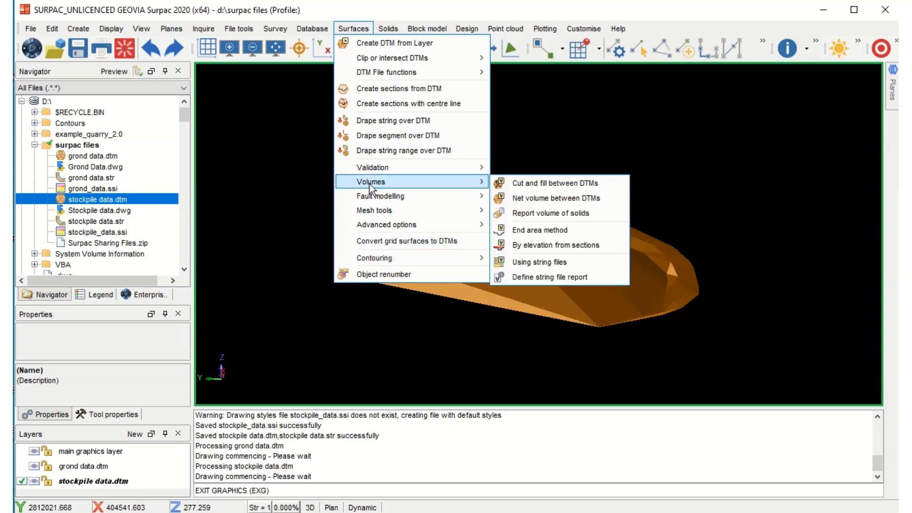
pyautogui.click(528, 195)
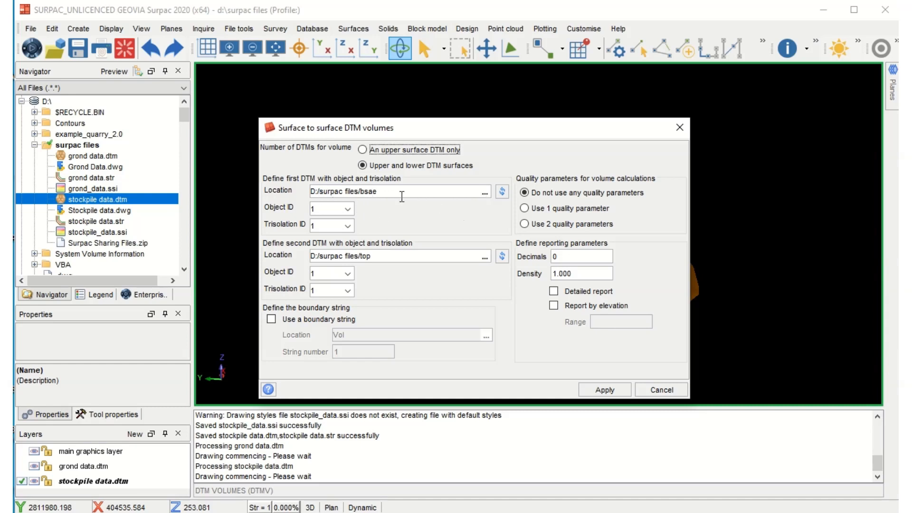
pyautogui.click(485, 192)
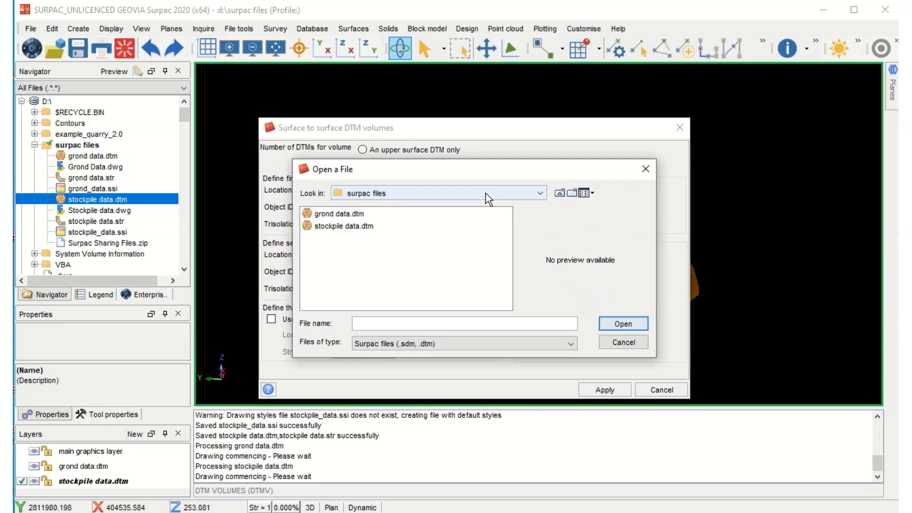
pyautogui.doubleClick(326, 225)
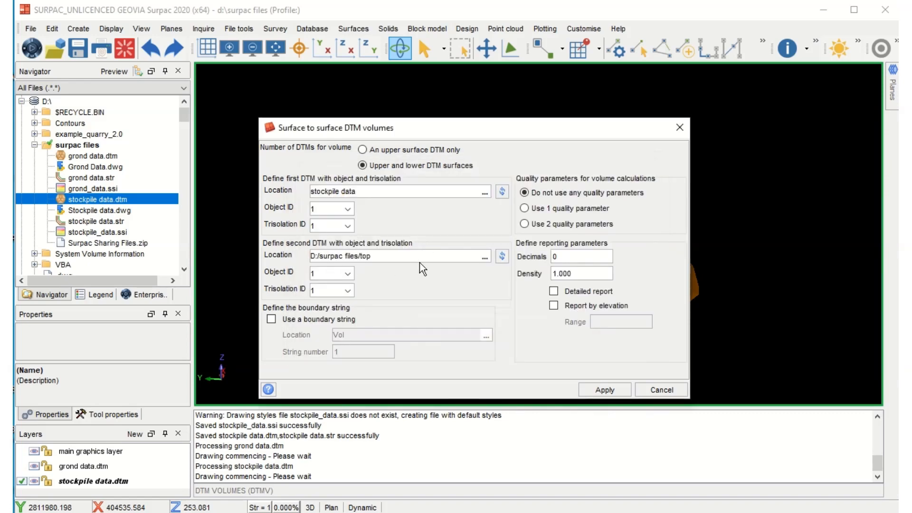
# Step: Set grond data.dtm as the second DTM surface, enable the detailed report, and apply the volume settings
pyautogui.click(484, 256)
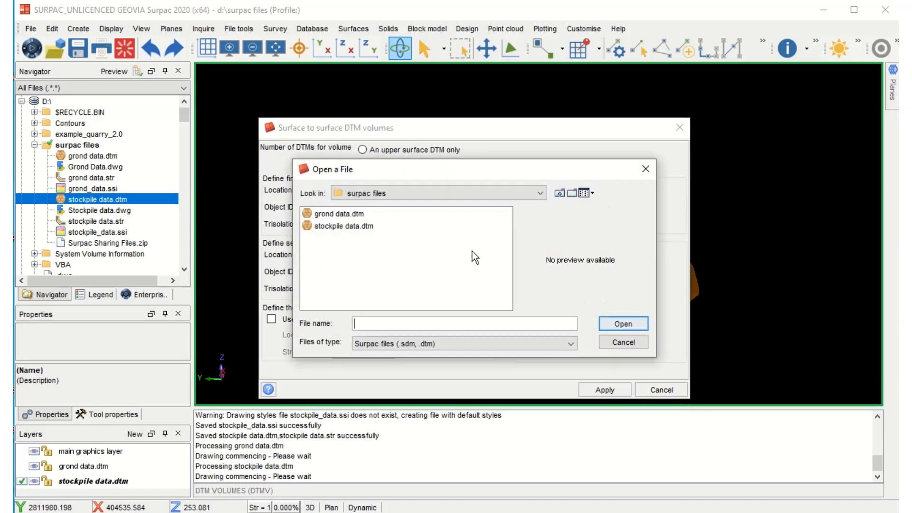
pyautogui.doubleClick(339, 214)
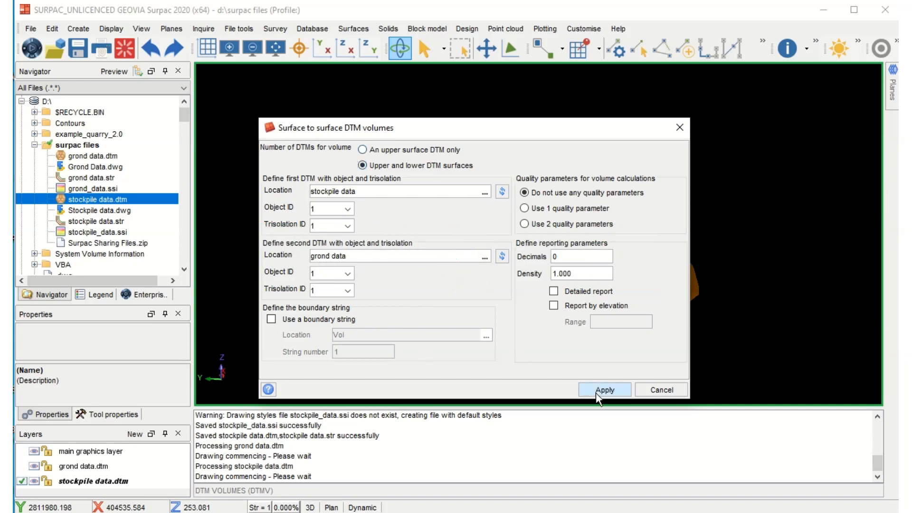
pyautogui.click(553, 292)
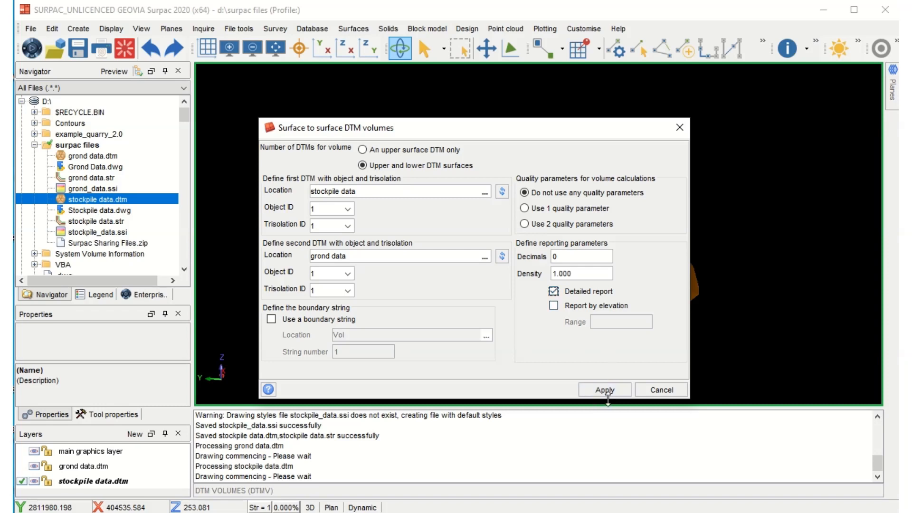
pyautogui.click(606, 390)
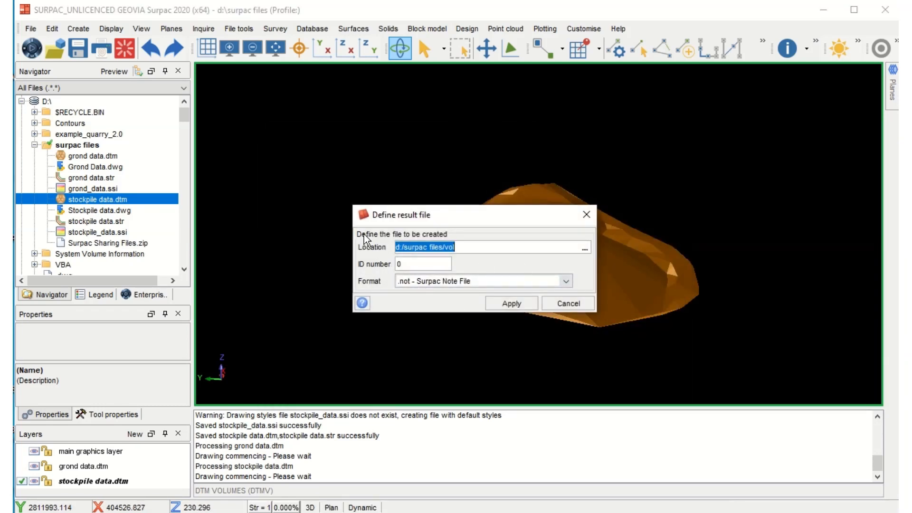
# Step: Name the result file Volume Calculation in the surpac files folder, set its format to .csv (Spreadsheet), and run the calculation
pyautogui.click(585, 249)
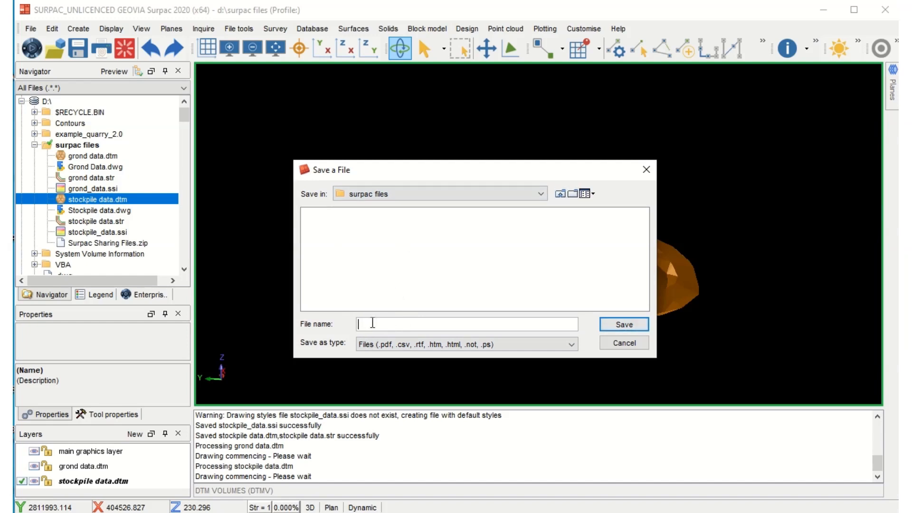
pyautogui.write('Volume calculation')
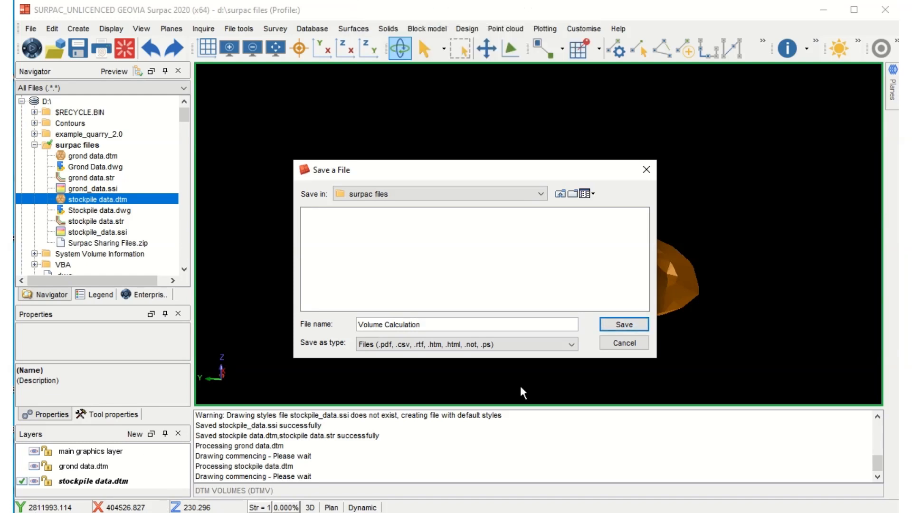
pyautogui.click(631, 326)
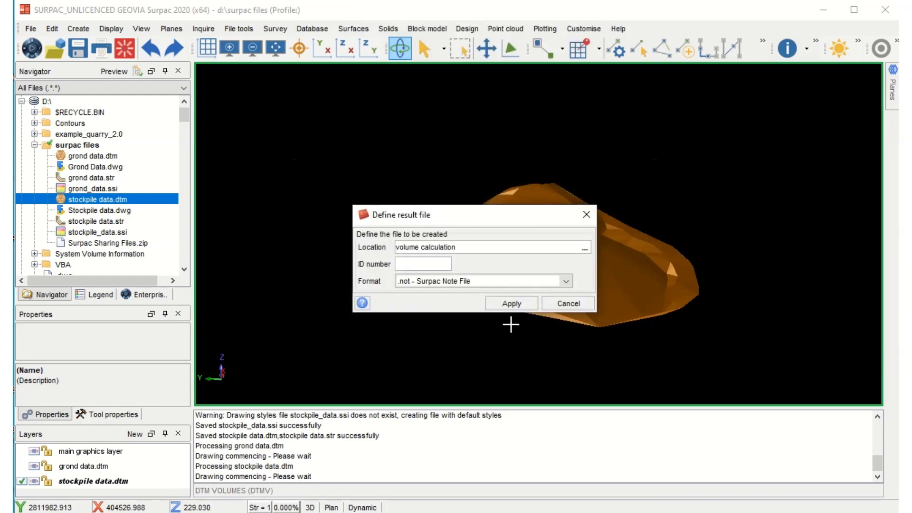
pyautogui.click(565, 281)
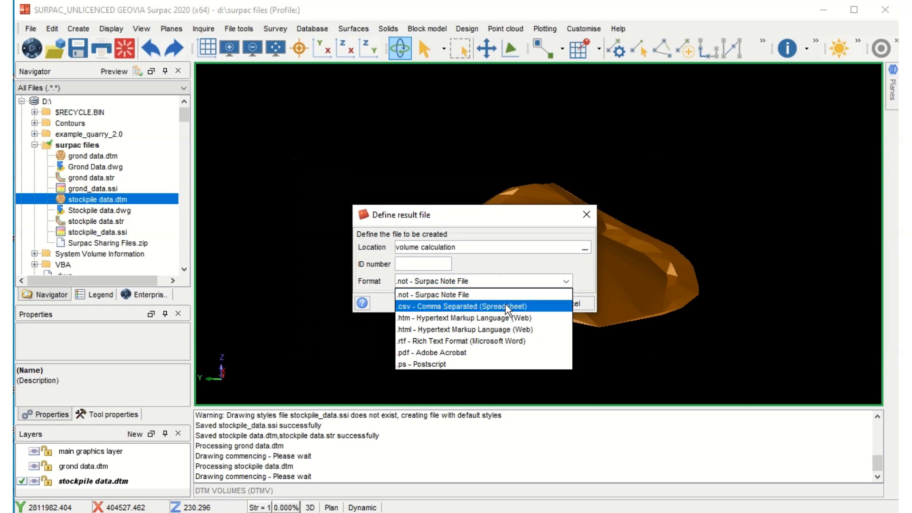
pyautogui.click(415, 310)
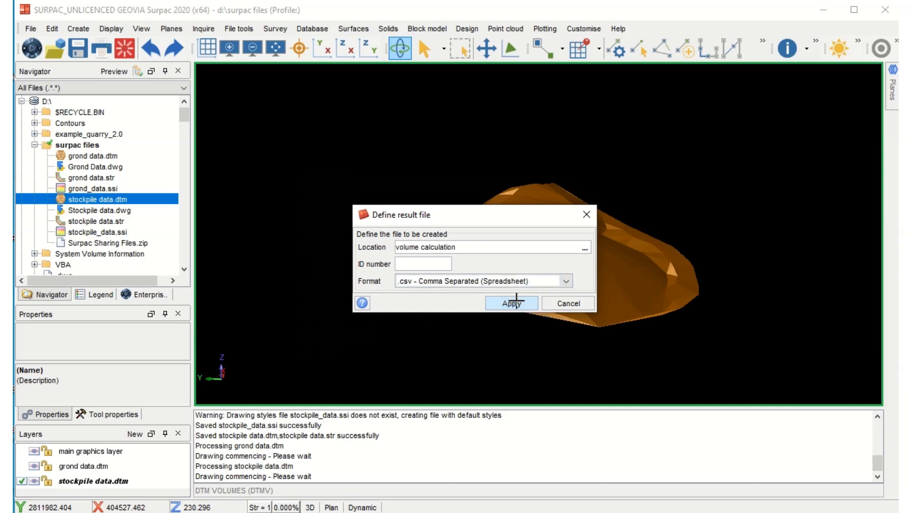
pyautogui.click(517, 304)
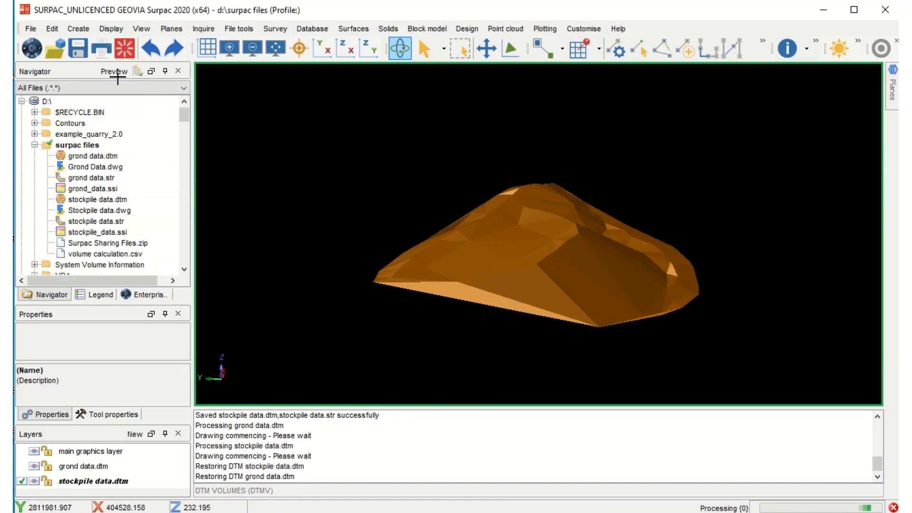
# Step: Switch to File Explorer and open volume calculation.csv from the surpac files folder on drive D in Excel
pyautogui.press('super+d')
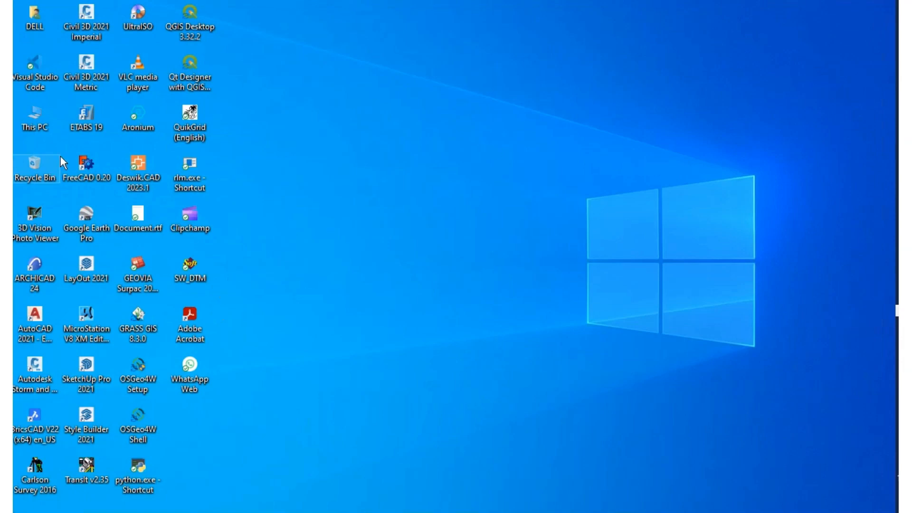
pyautogui.doubleClick(40, 118)
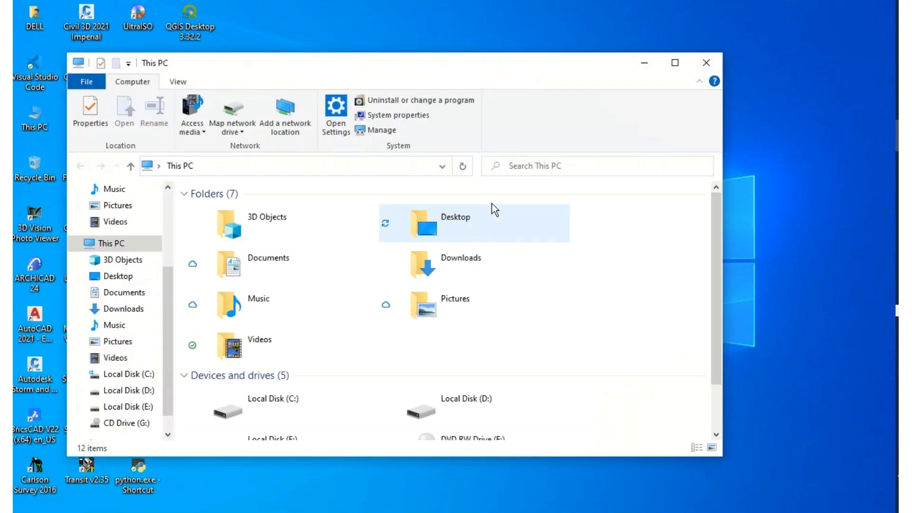
pyautogui.click(729, 63)
pyautogui.click(439, 309)
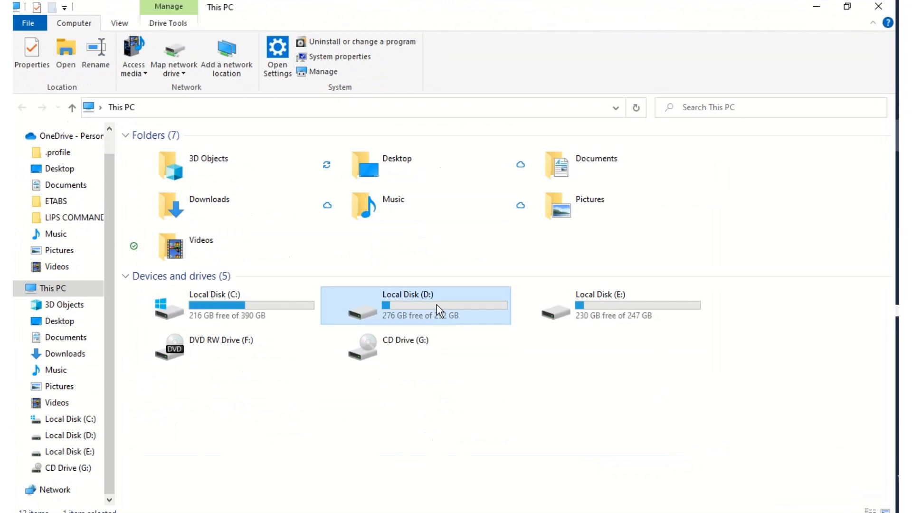
pyautogui.click(388, 321)
pyautogui.doubleClick(390, 328)
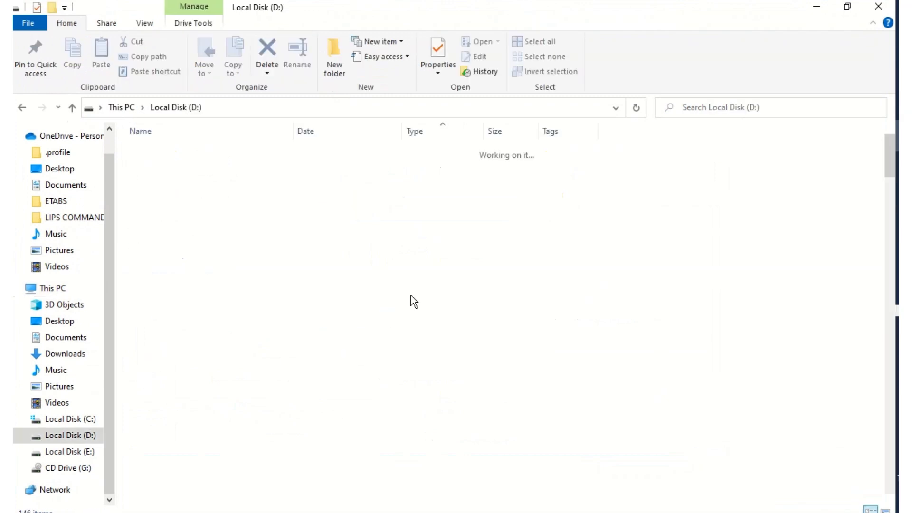
pyautogui.scroll(-9, 183, 344)
pyautogui.scroll(-3, 183, 341)
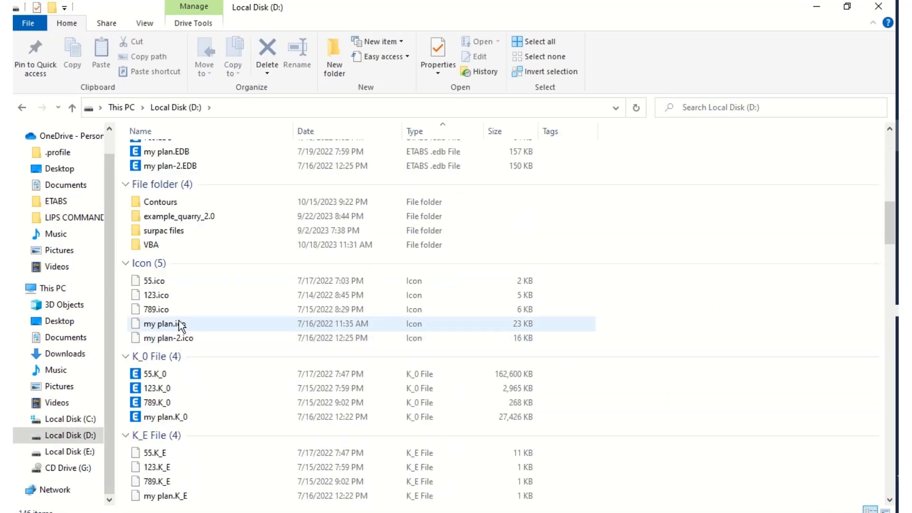
pyautogui.doubleClick(180, 230)
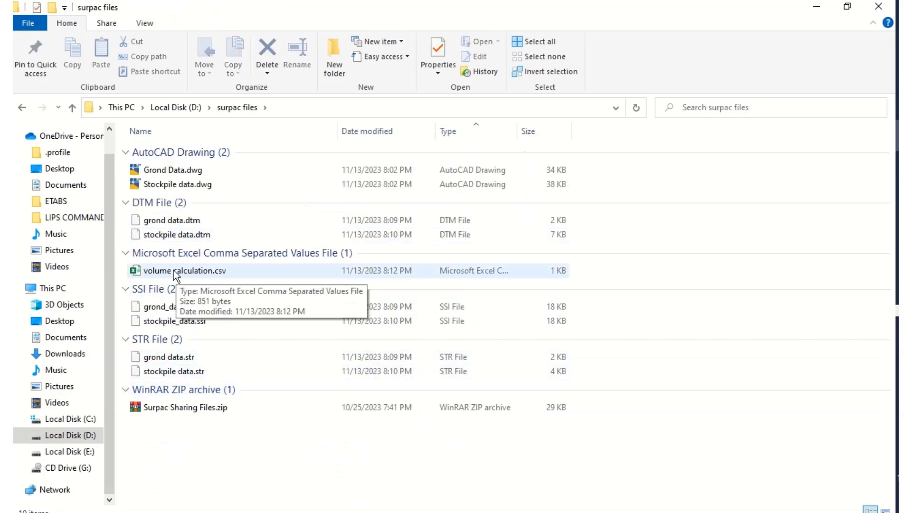
pyautogui.doubleClick(186, 272)
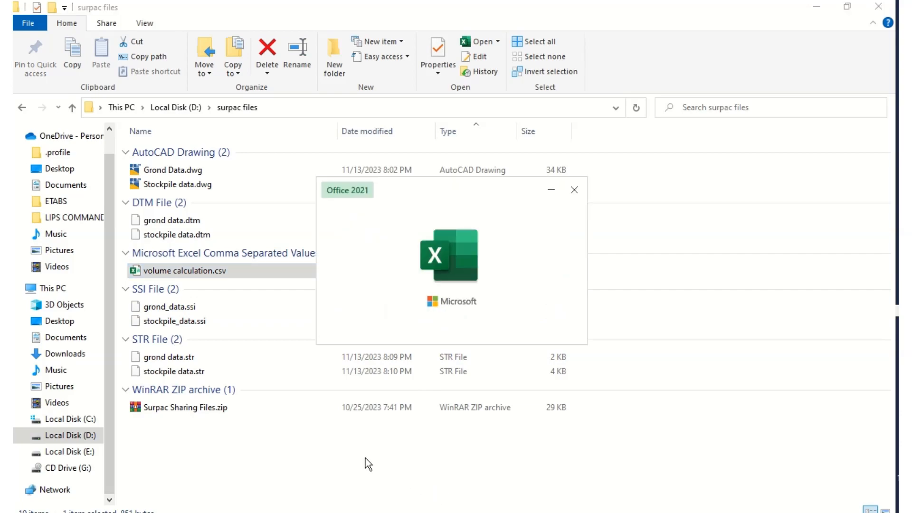
# Step: Examine the surface to surface volume, nett tonnage and density lines of the report, fitting column C to its contents
pyautogui.scroll(-1, 289, 427)
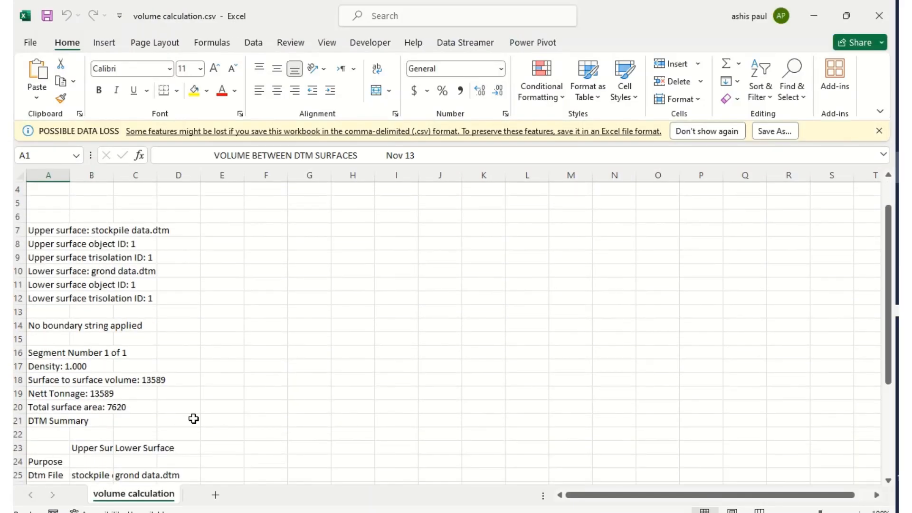
pyautogui.scroll(-1, 179, 415)
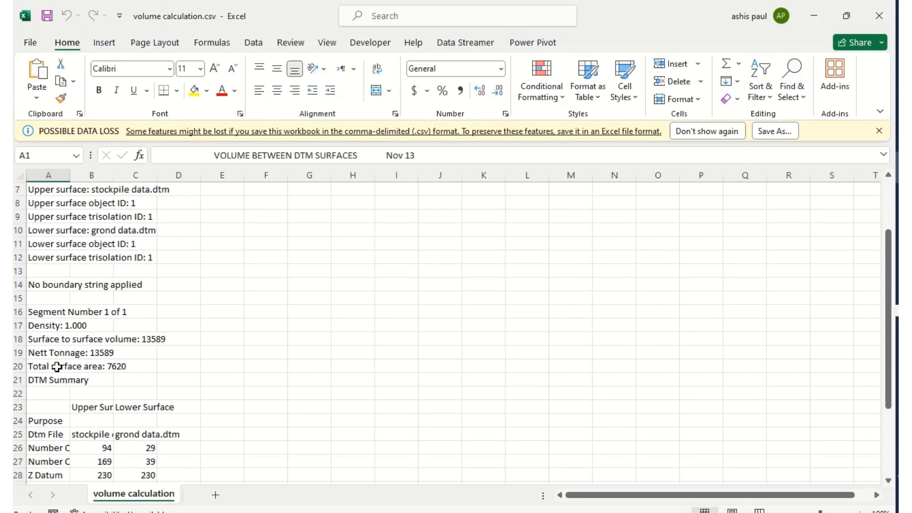
pyautogui.click(155, 341)
pyautogui.click(211, 323)
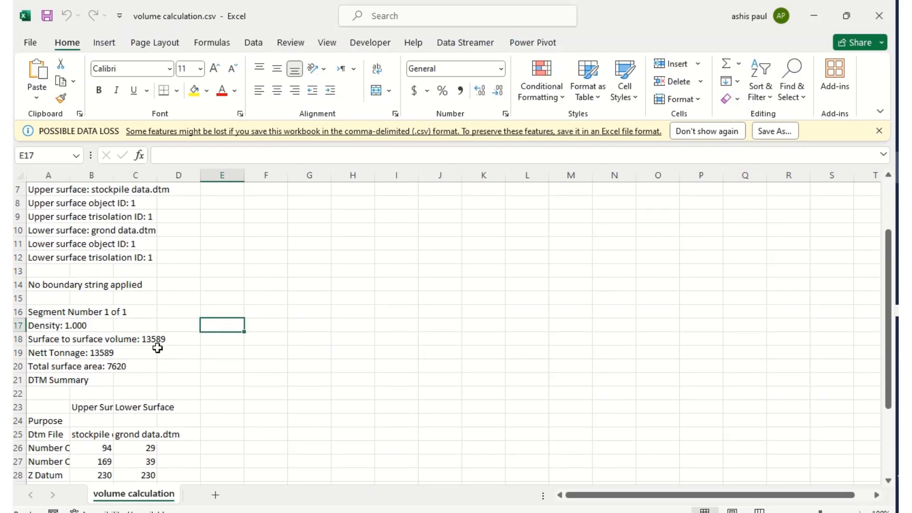
pyautogui.doubleClick(157, 175)
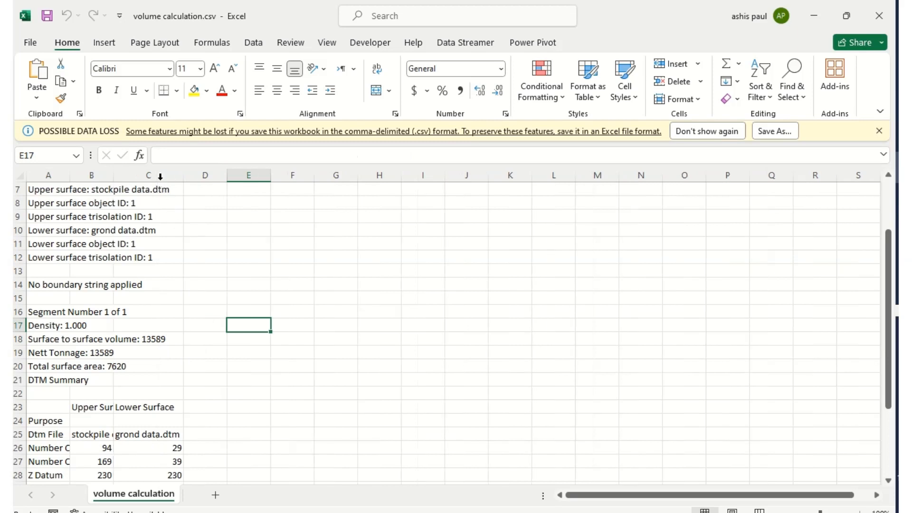
pyautogui.scroll(-1, 128, 345)
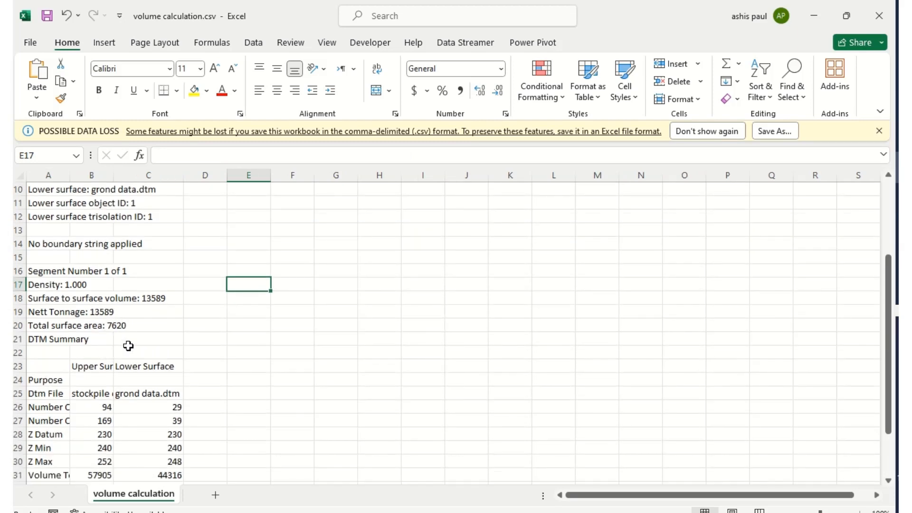
pyautogui.click(103, 314)
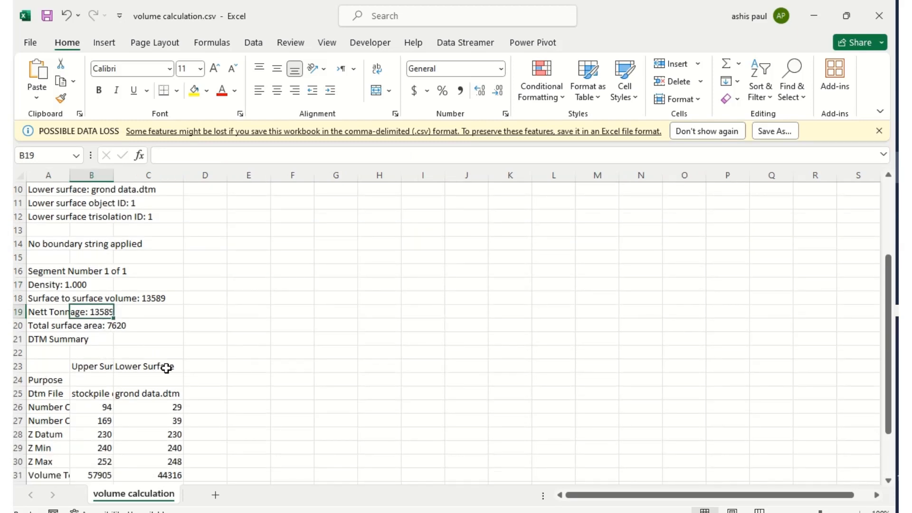
pyautogui.click(75, 285)
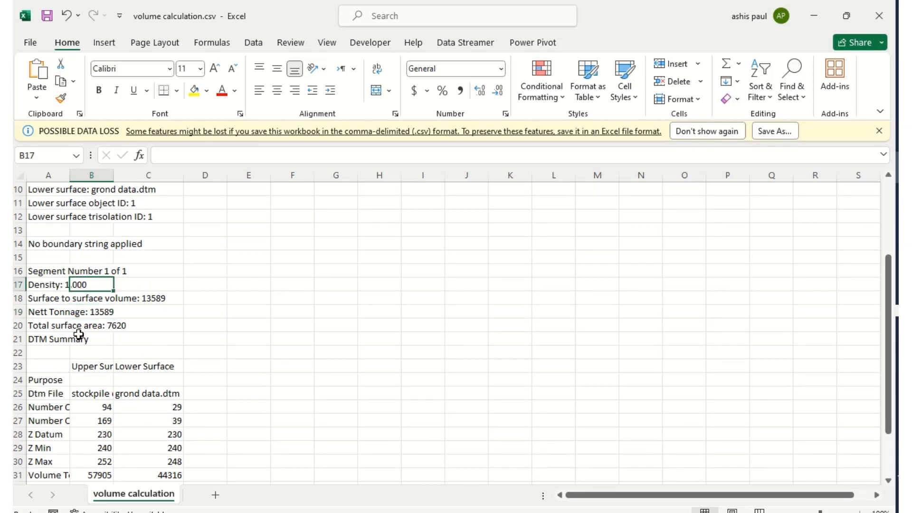
# Step: Fit the widths of columns A and B to their contents for the DTM Summary table
pyautogui.scroll(-1, 191, 385)
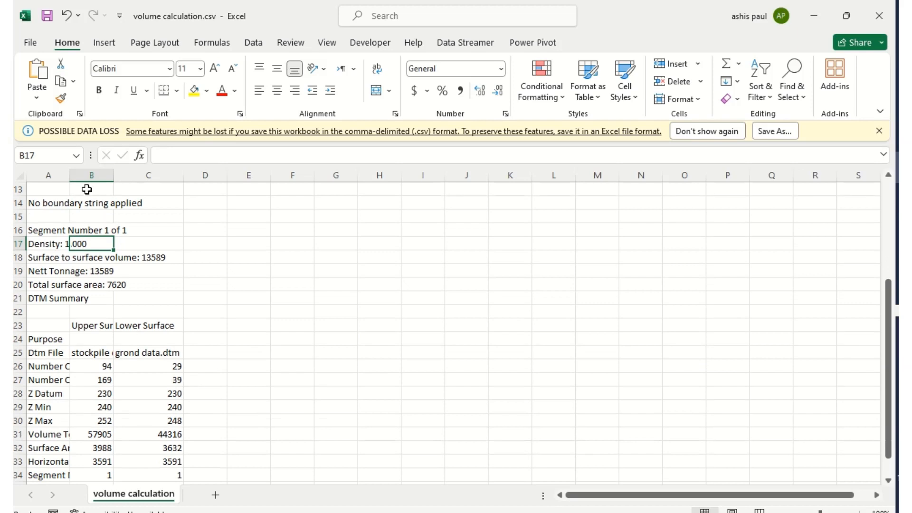
pyautogui.doubleClick(71, 172)
pyautogui.scroll(-1, 332, 328)
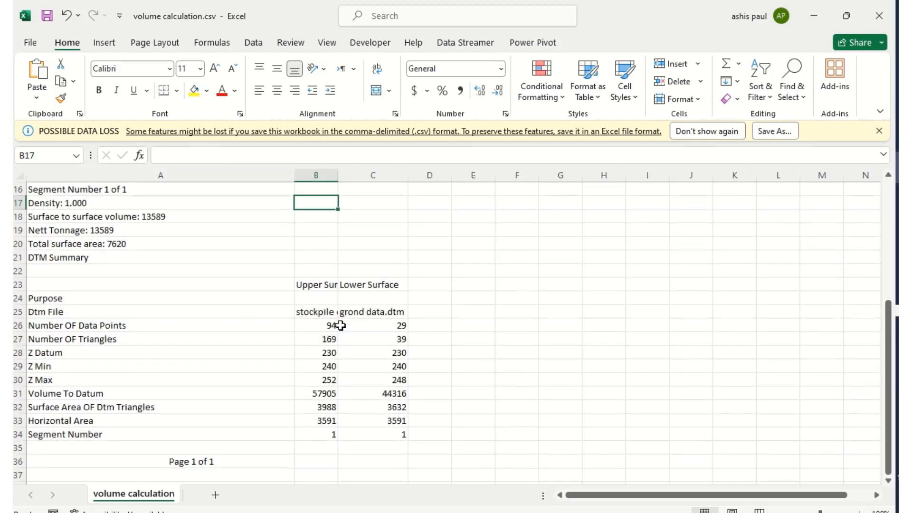
pyautogui.doubleClick(339, 170)
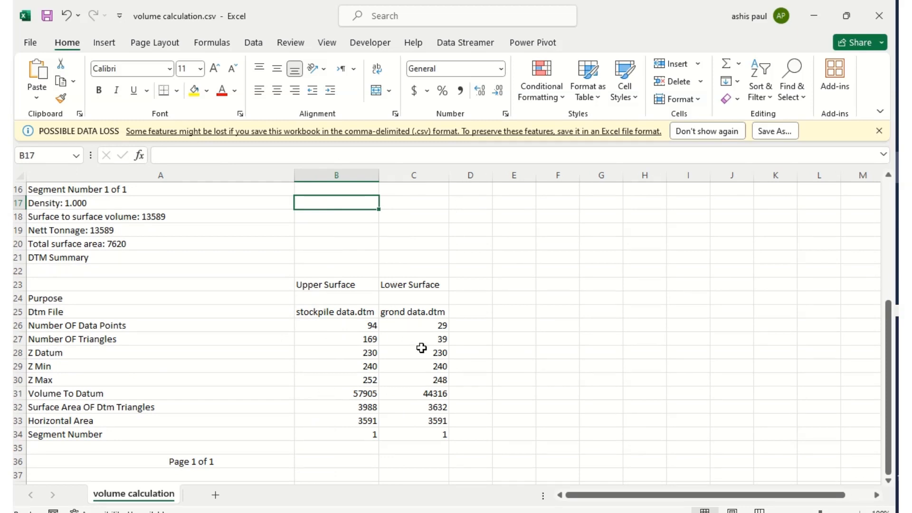
# Step: Examine the DTM file names, number of data points and number of triangles for the upper and lower surfaces in the DTM Summary
pyautogui.scroll(-1, 421, 348)
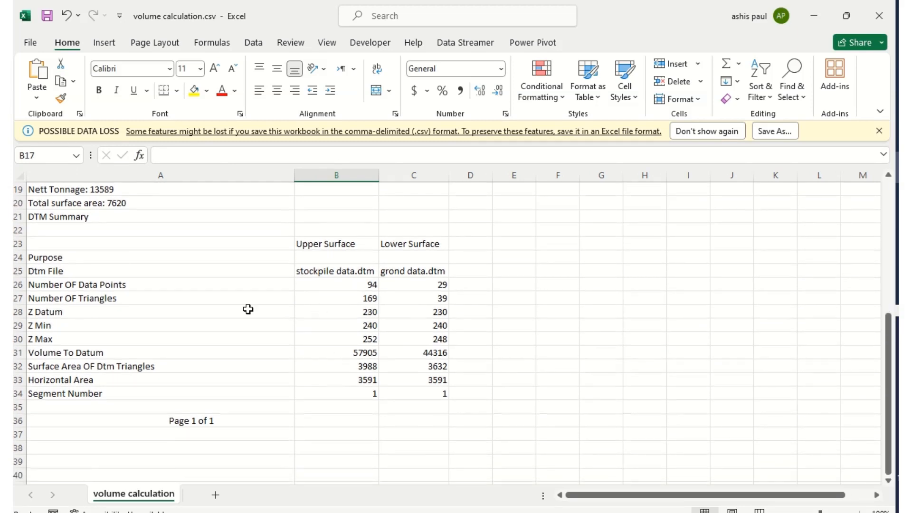
pyautogui.moveTo(77, 244); pyautogui.dragTo(442, 393)
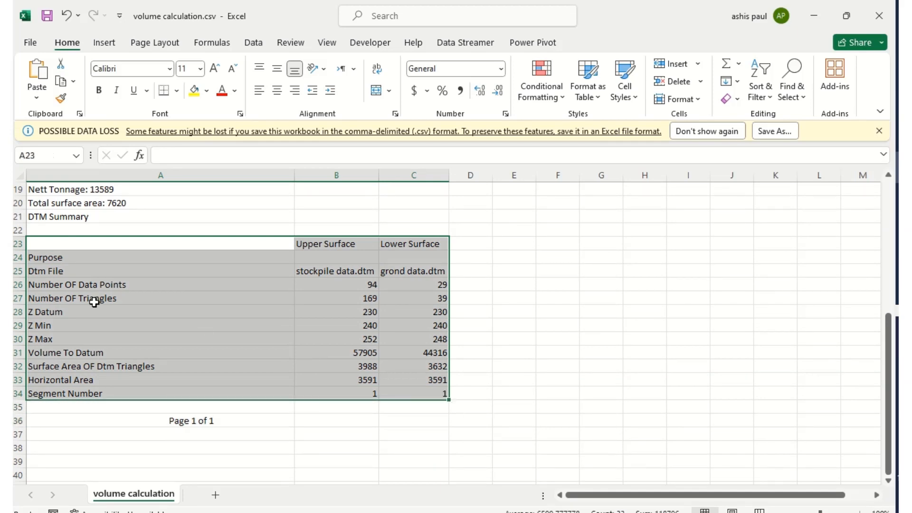
pyautogui.click(44, 270)
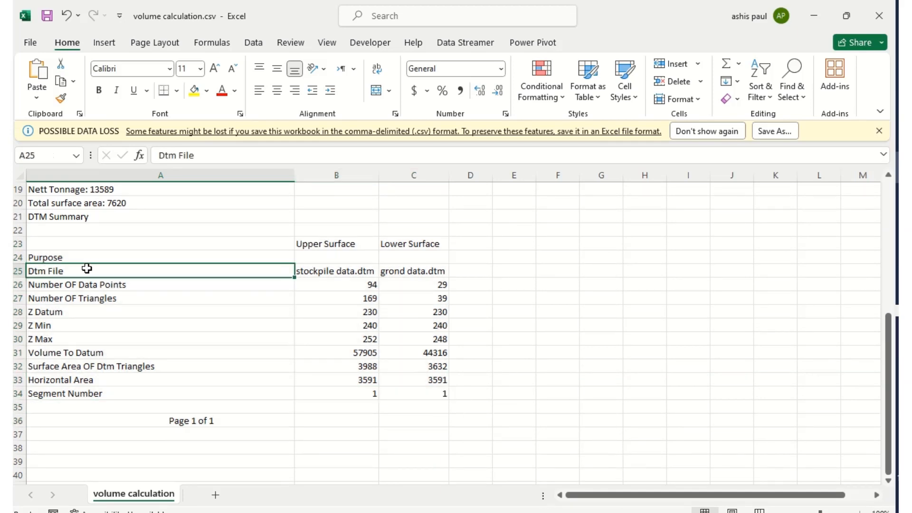
pyautogui.click(335, 275)
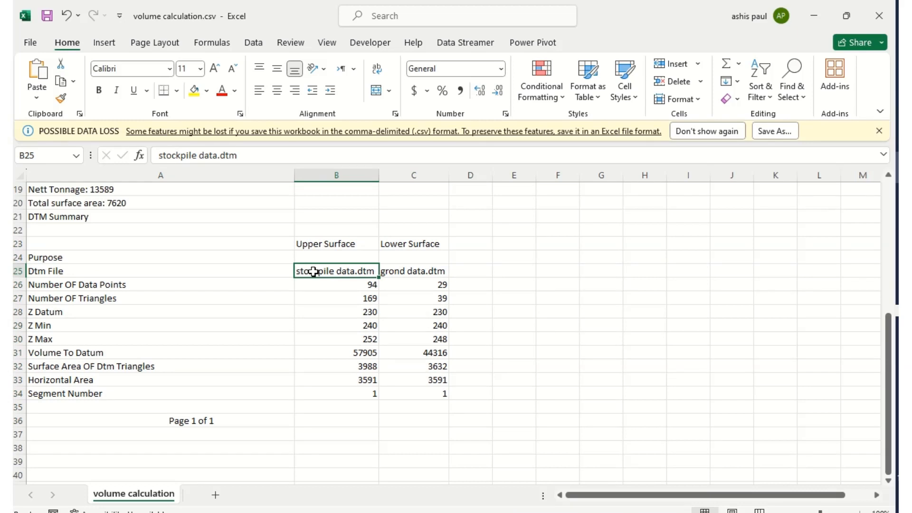
pyautogui.click(401, 271)
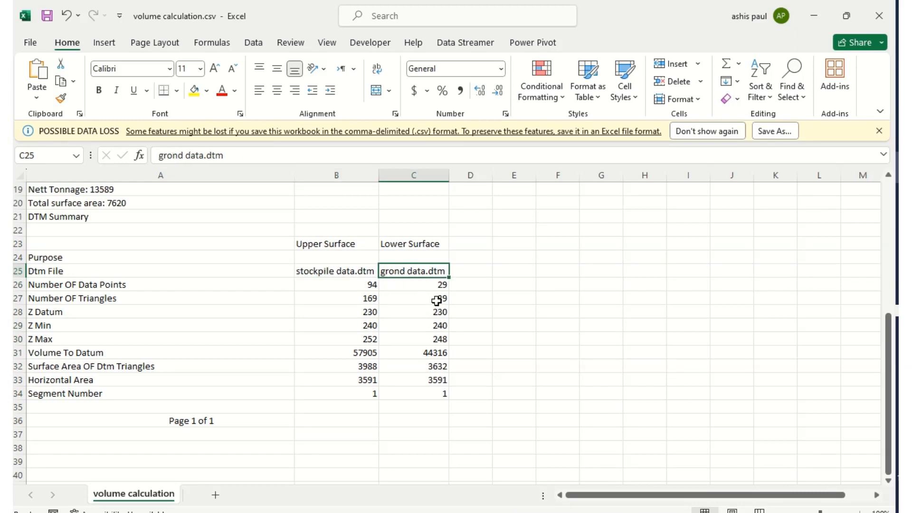
pyautogui.click(55, 271)
pyautogui.click(83, 285)
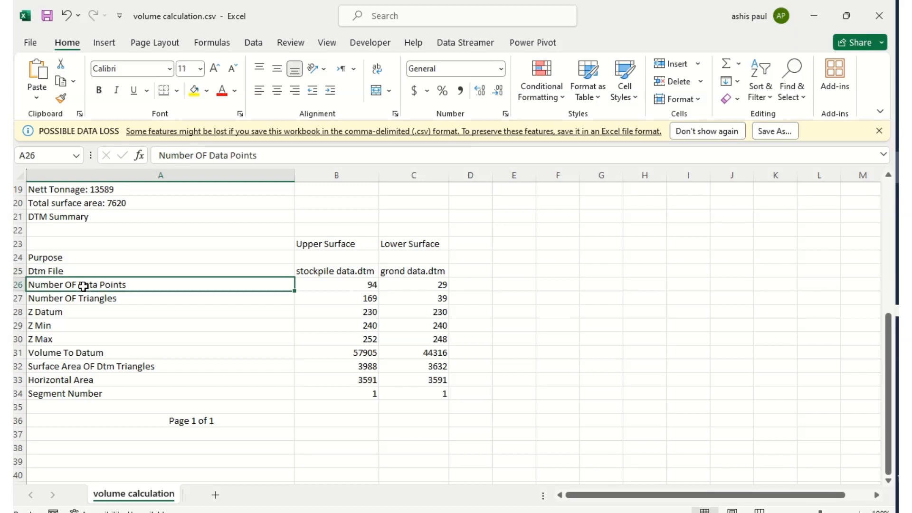
pyautogui.click(334, 273)
pyautogui.click(333, 287)
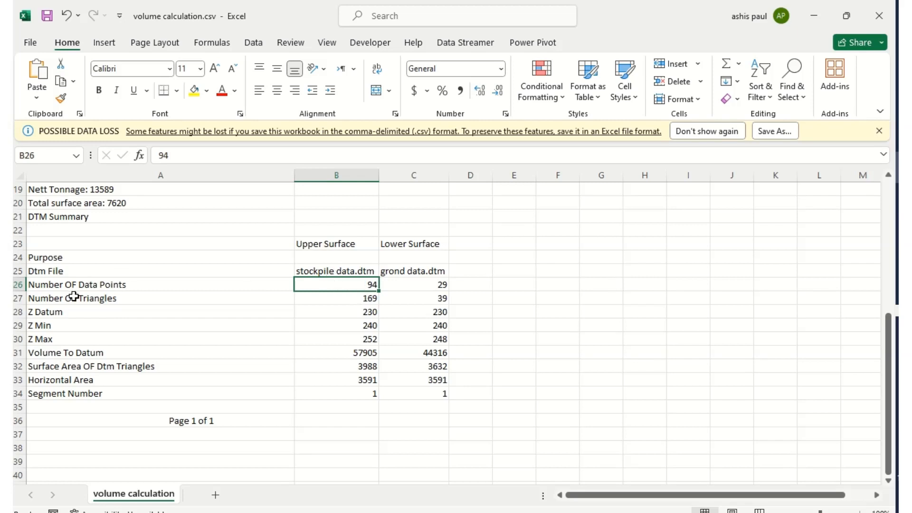
pyautogui.click(411, 277)
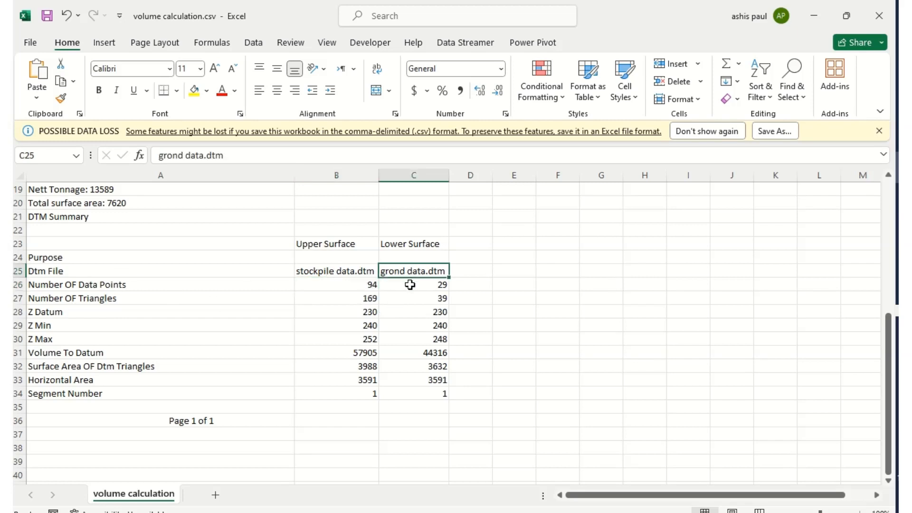
pyautogui.click(411, 287)
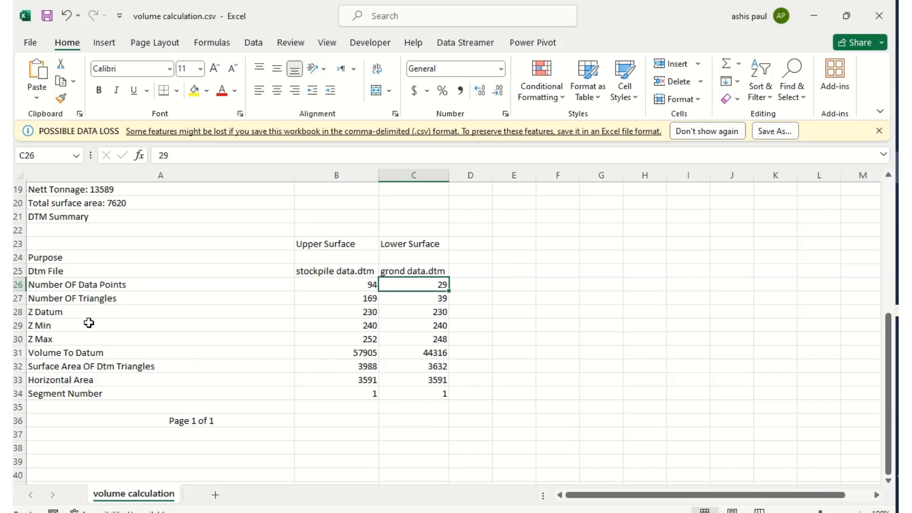
pyautogui.click(351, 298)
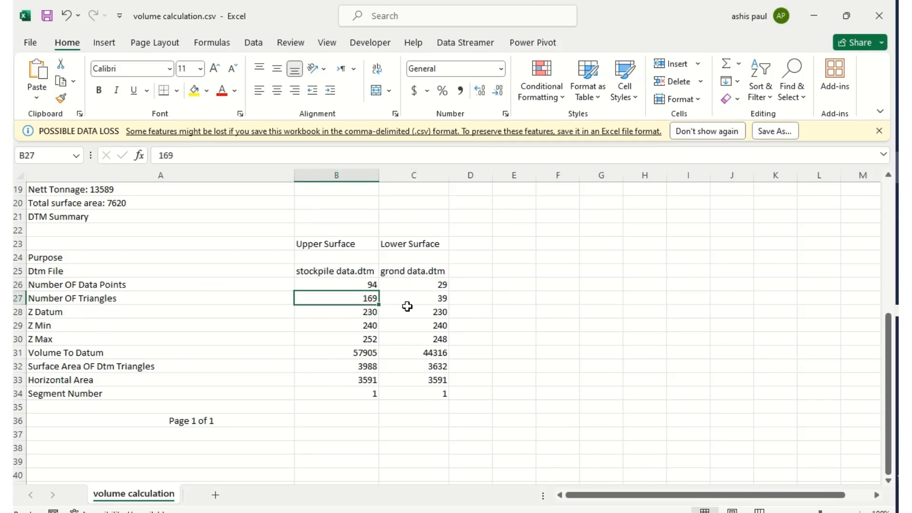
pyautogui.click(344, 271)
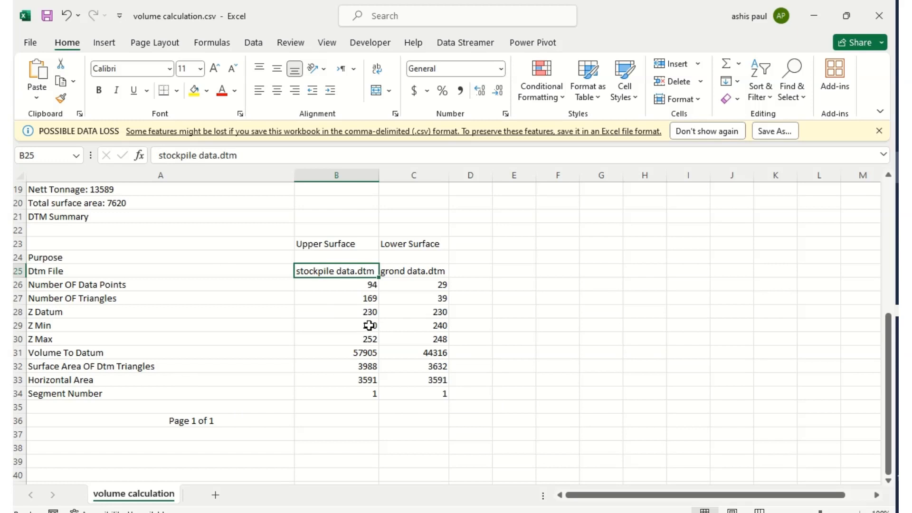
pyautogui.click(411, 274)
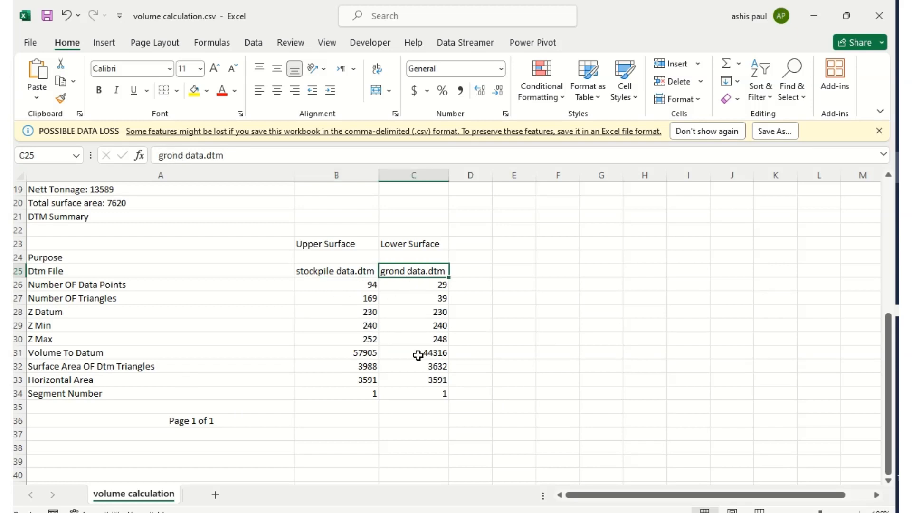
pyautogui.click(431, 298)
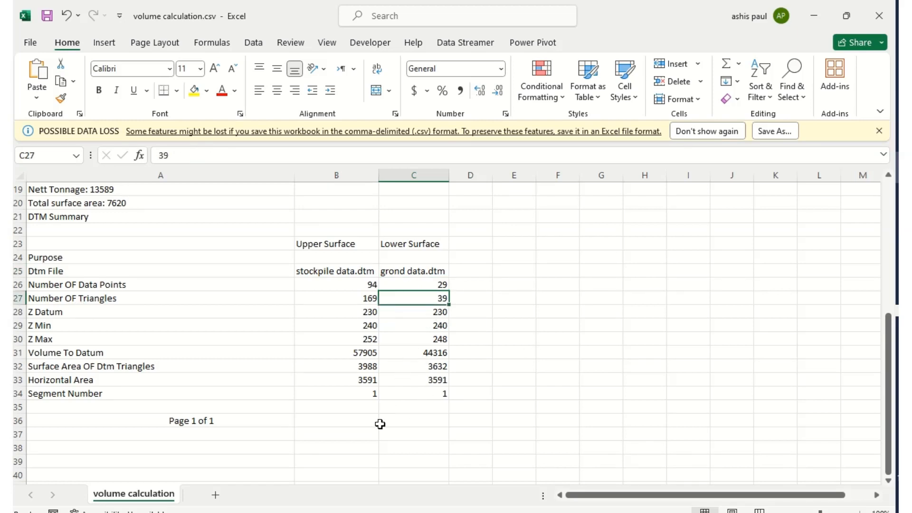
# Step: Review the Z Min and Z Max rows and the Volume To Datum values of the stockpile and ground surfaces
pyautogui.click(44, 324)
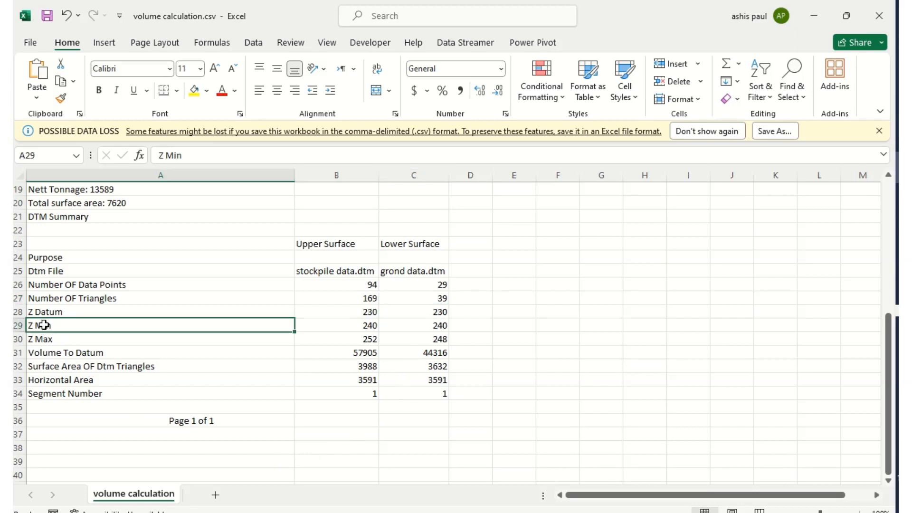
pyautogui.click(60, 342)
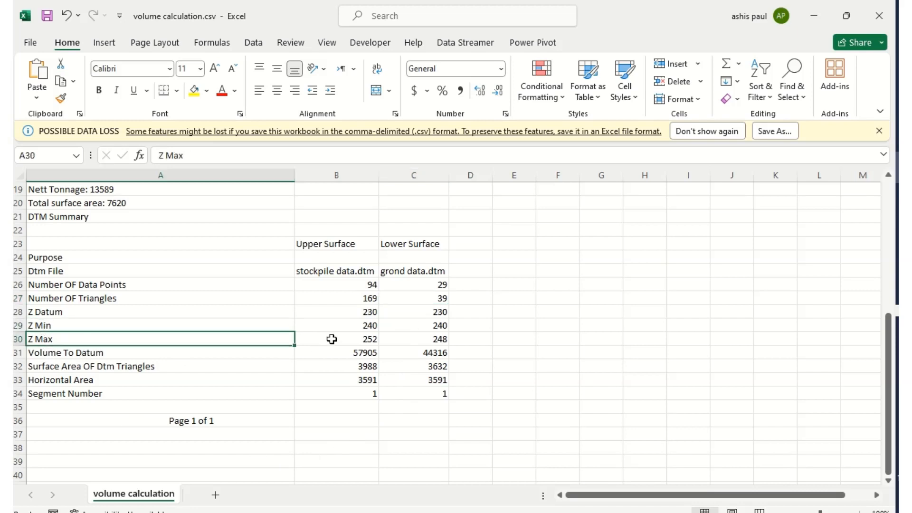
pyautogui.click(355, 326)
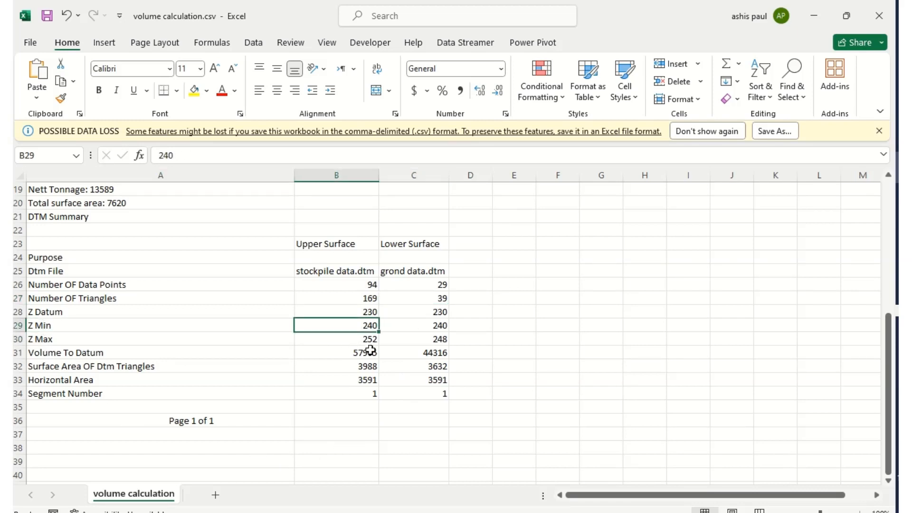
pyautogui.click(362, 337)
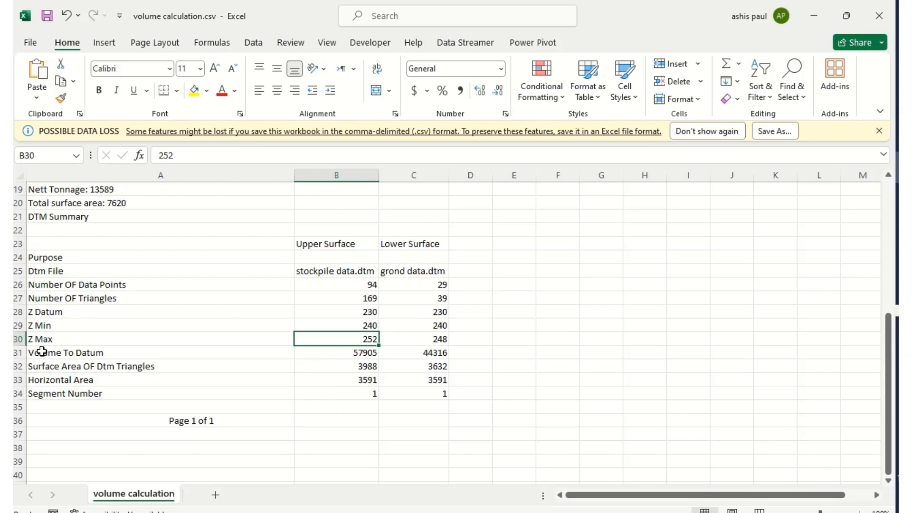
pyautogui.click(354, 352)
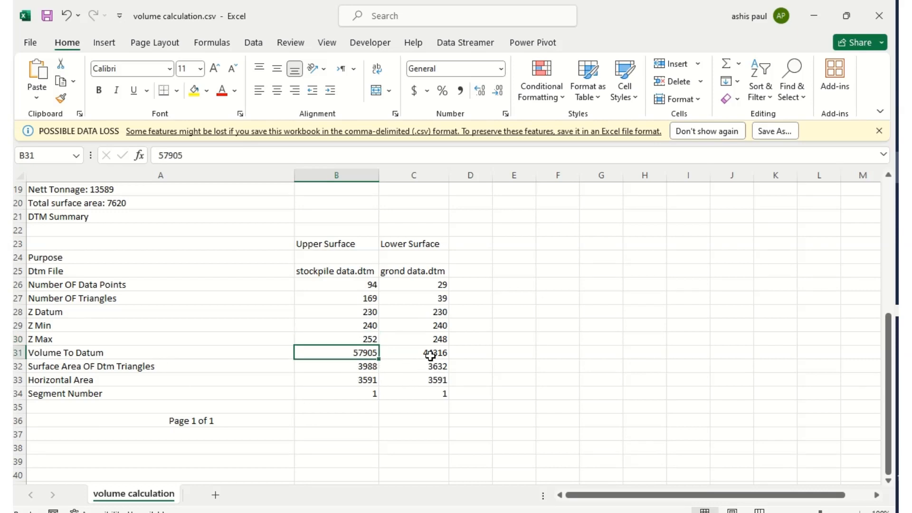
pyautogui.click(314, 269)
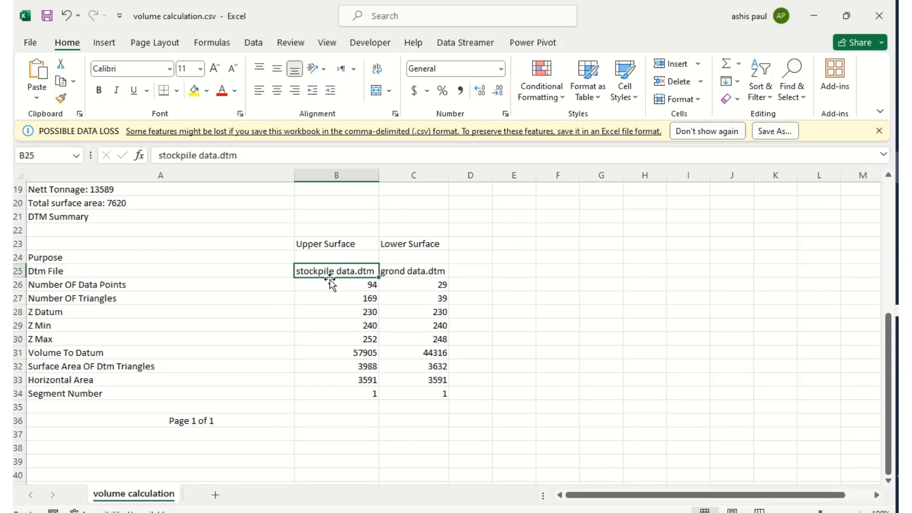
pyautogui.click(363, 355)
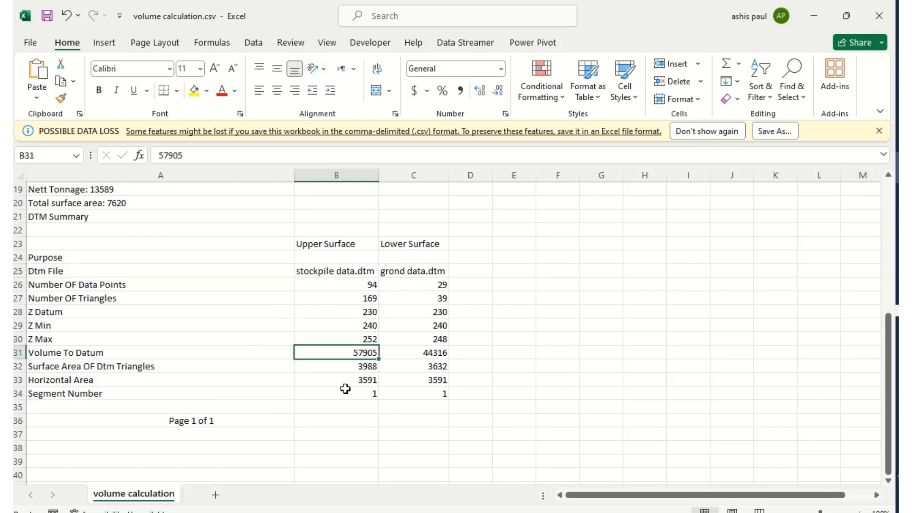
pyautogui.click(430, 354)
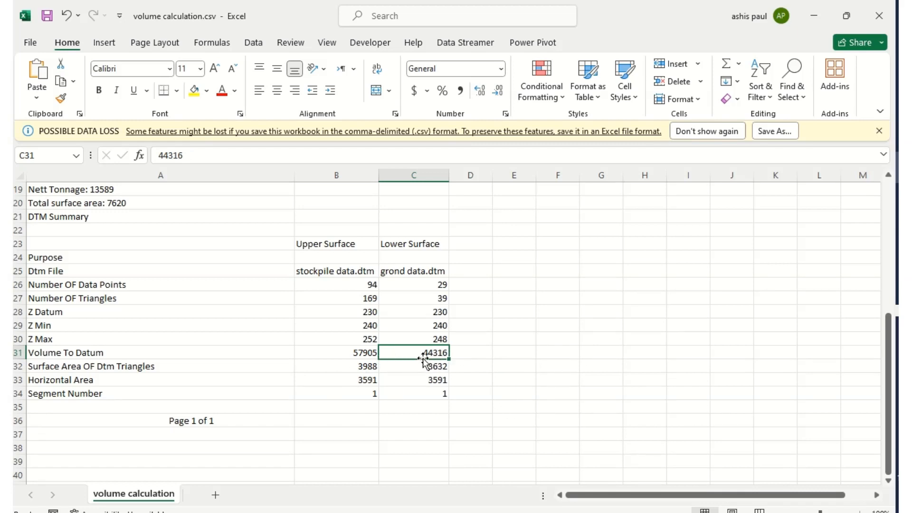
# Step: Calculate the volume difference between the upper and lower surfaces in cell D31 with the formula =B31-C31
pyautogui.click(467, 357)
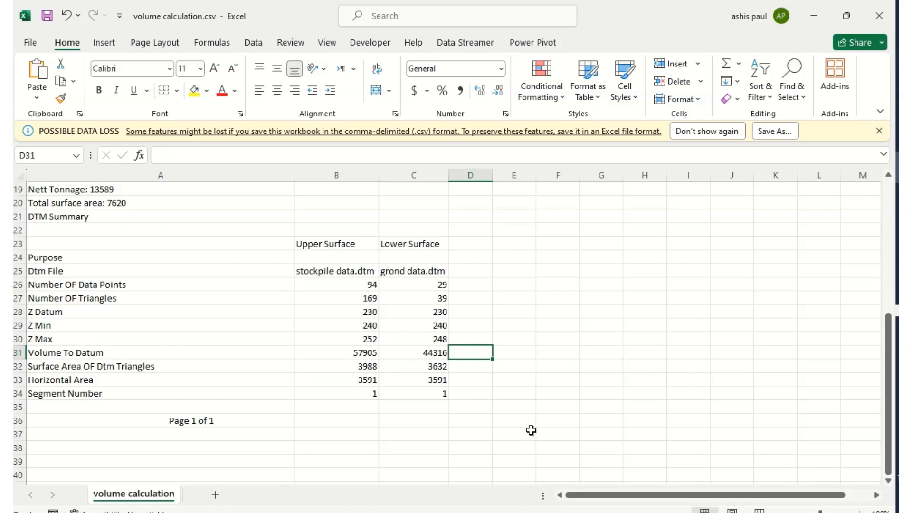
pyautogui.write('=')
pyautogui.click(371, 354)
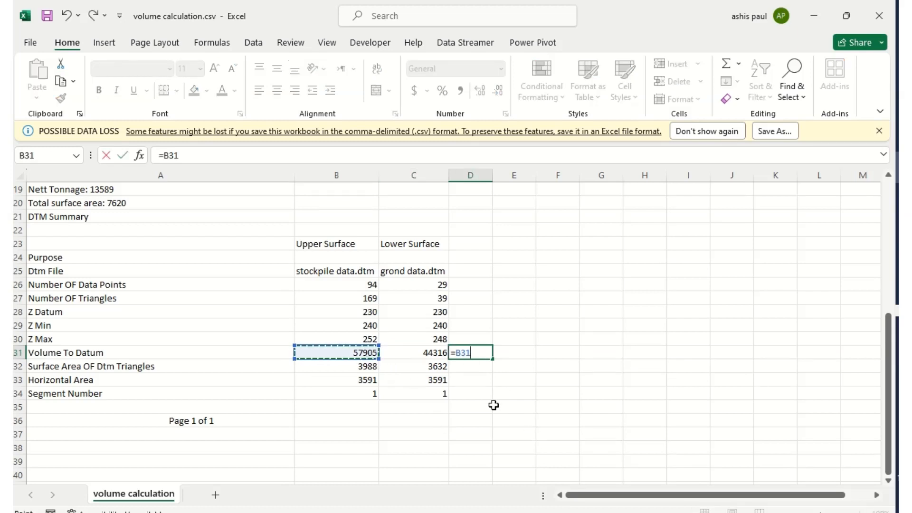
pyautogui.write('-')
pyautogui.click(431, 359)
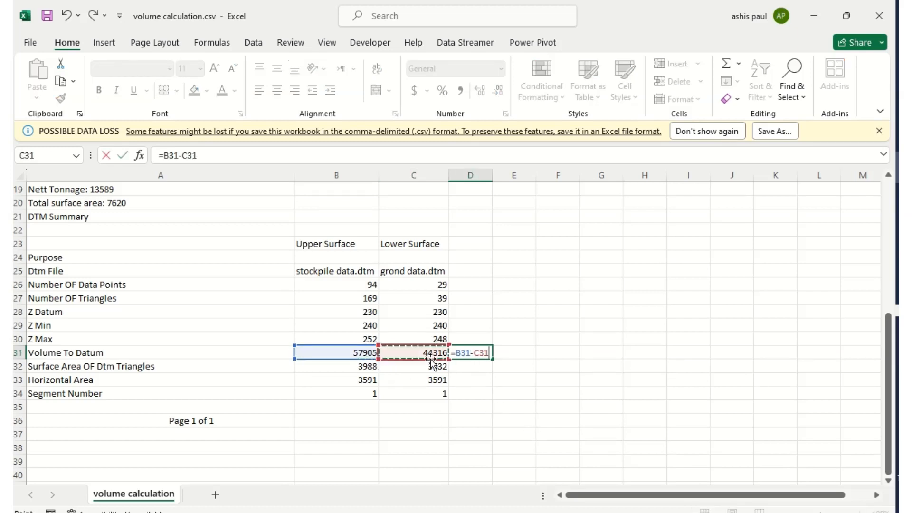
pyautogui.press('Return')
# Step: Compare the calculated difference in D31 with the reported surface to surface volume, and check the cells its formula refers to
pyautogui.click(470, 354)
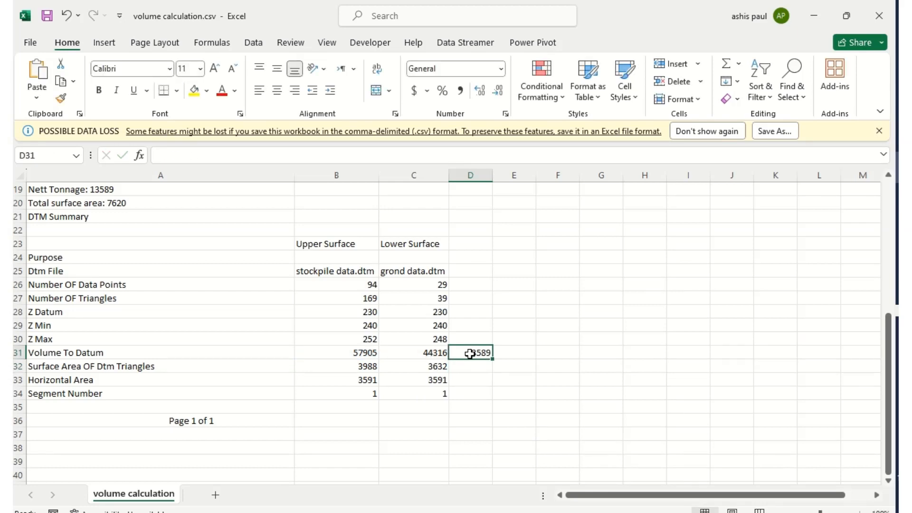
pyautogui.scroll(2, 458, 369)
pyautogui.click(159, 265)
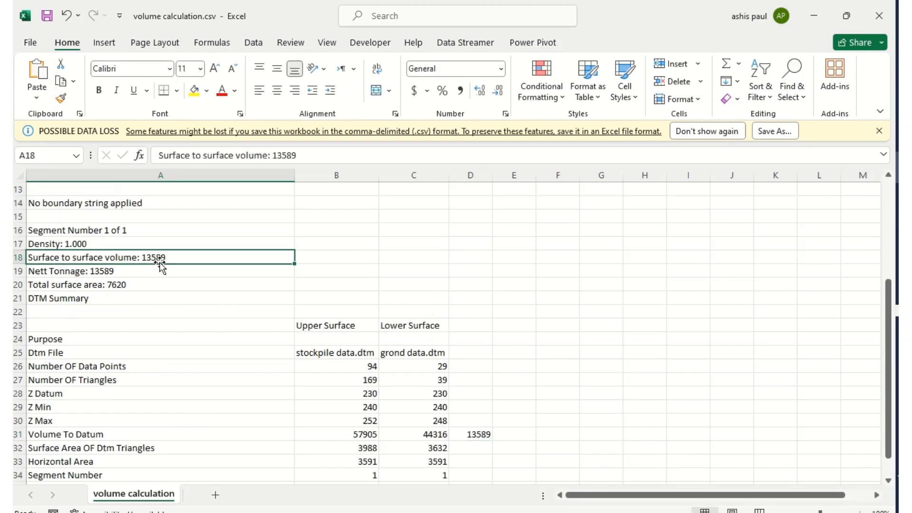
pyautogui.scroll(-1, 193, 295)
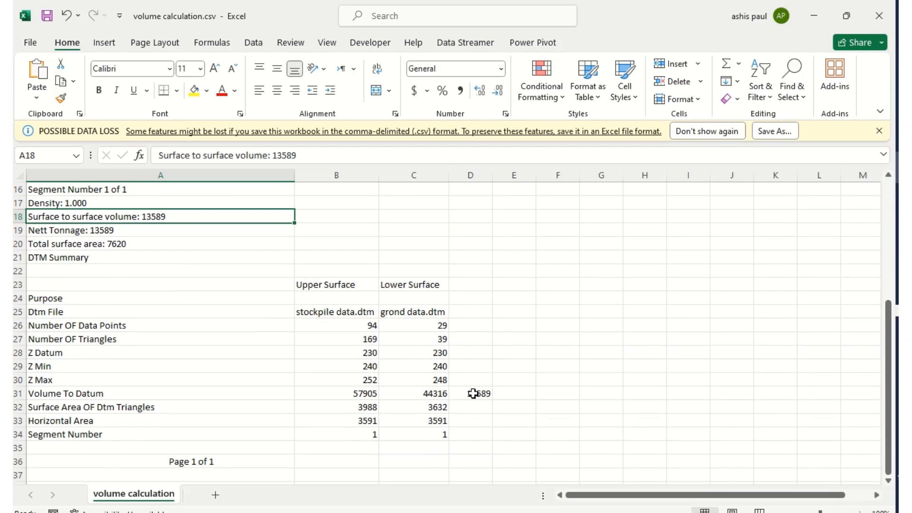
pyautogui.click(336, 396)
pyautogui.click(431, 396)
pyautogui.doubleClick(470, 393)
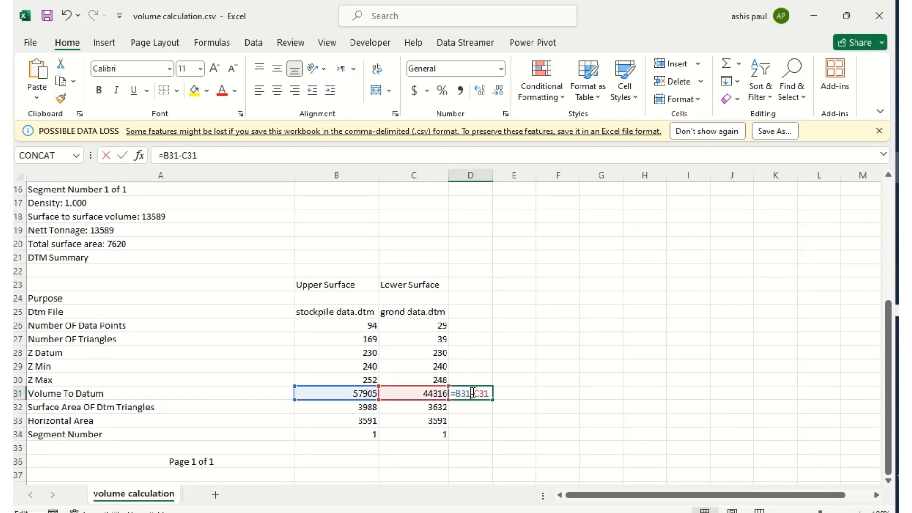
pyautogui.click(396, 436)
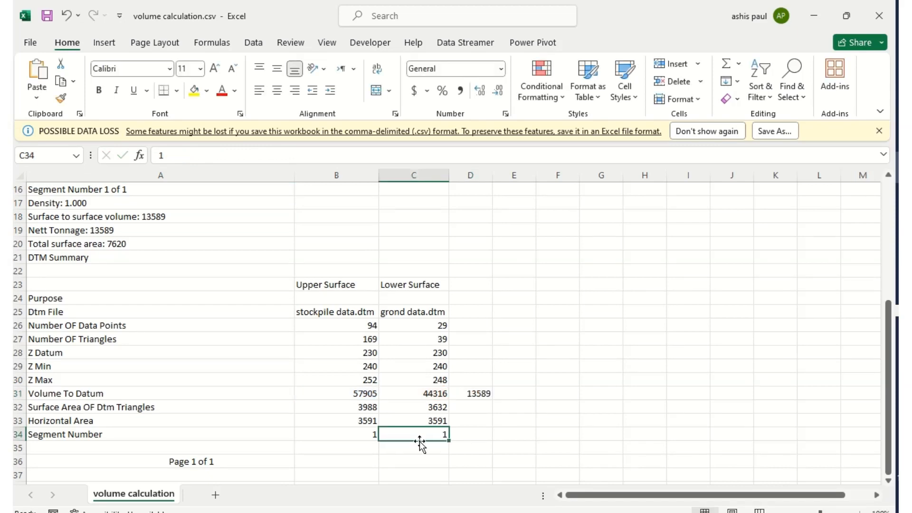